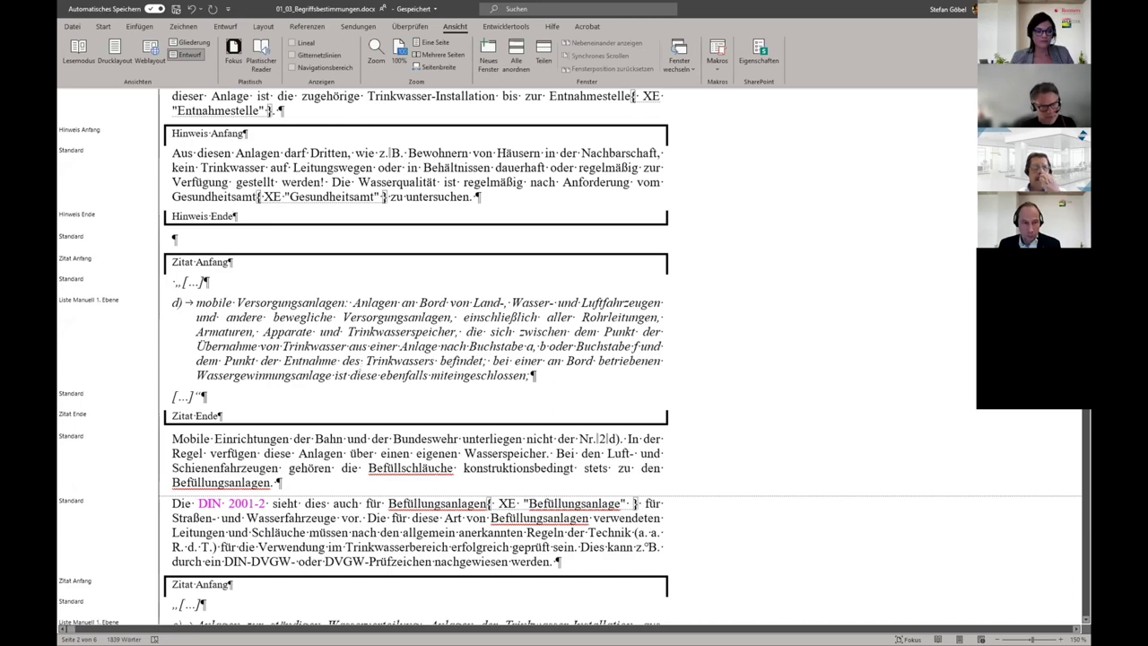
Examine the styled paragraphs, quotation blocks and index entries throughout the Word document 01_03_Begriffsbestimmungen.docx
scroll(416, 437, "down", 1)
scroll(415, 437, "down", 10)
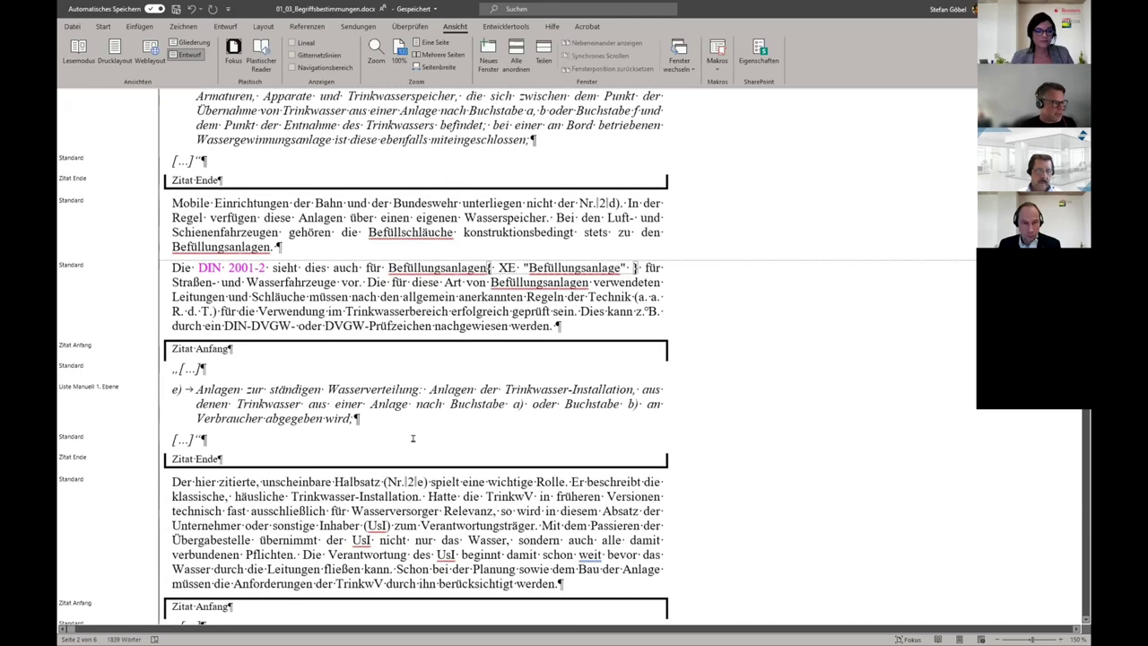
scroll(417, 442, "down", 19)
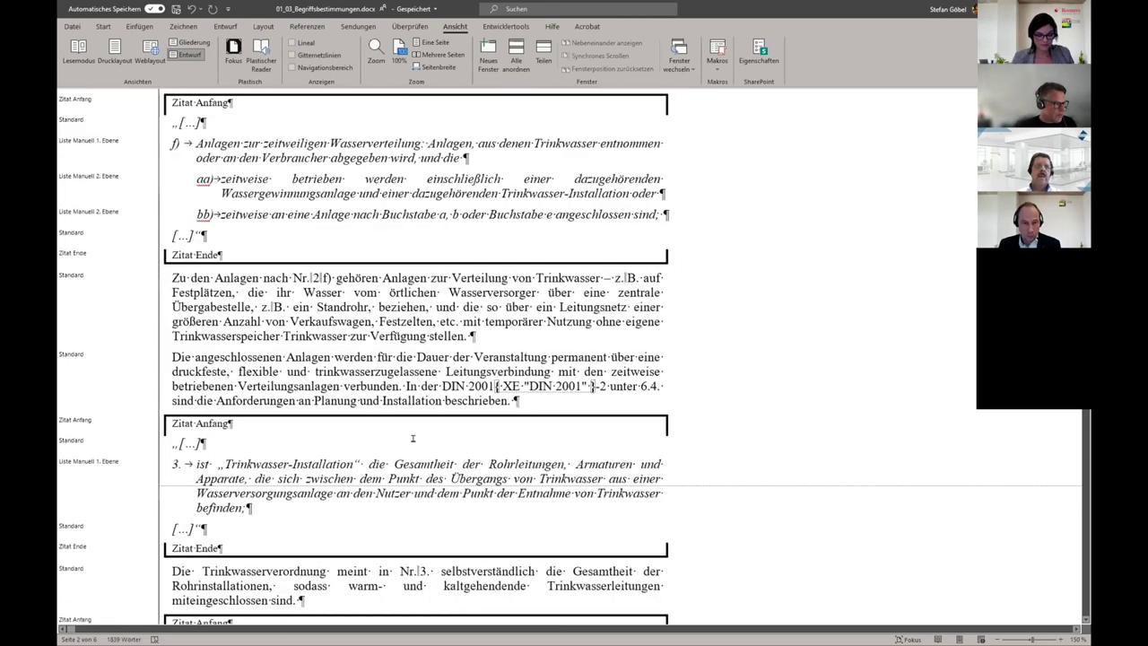
scroll(417, 442, "down", 14)
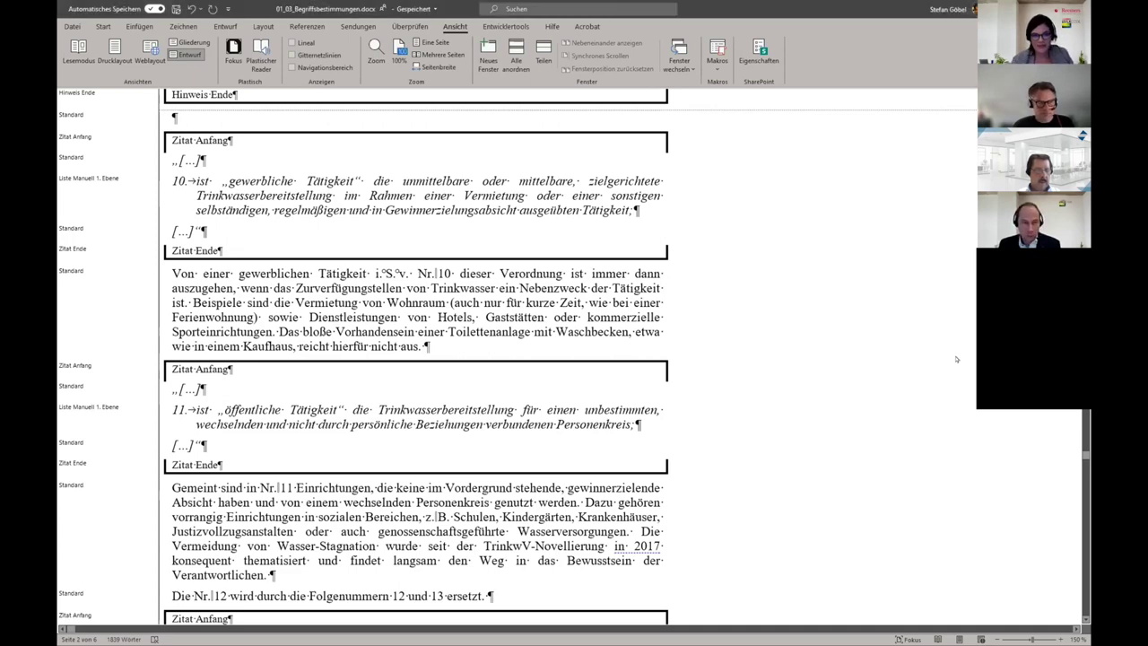
Switch to RRP 365 in the browser and inspect the chapter structure of 1955 Planung Photovoltaik, including subchapter 3.4
key("alt+Tab")
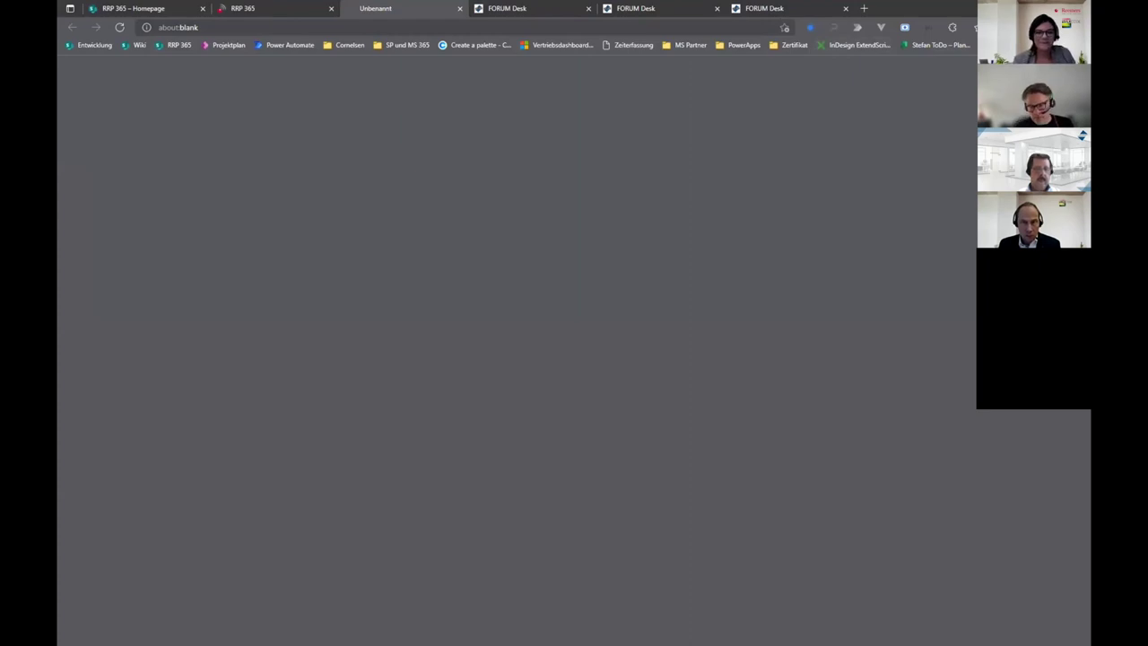
key("ctrl+Page_Up")
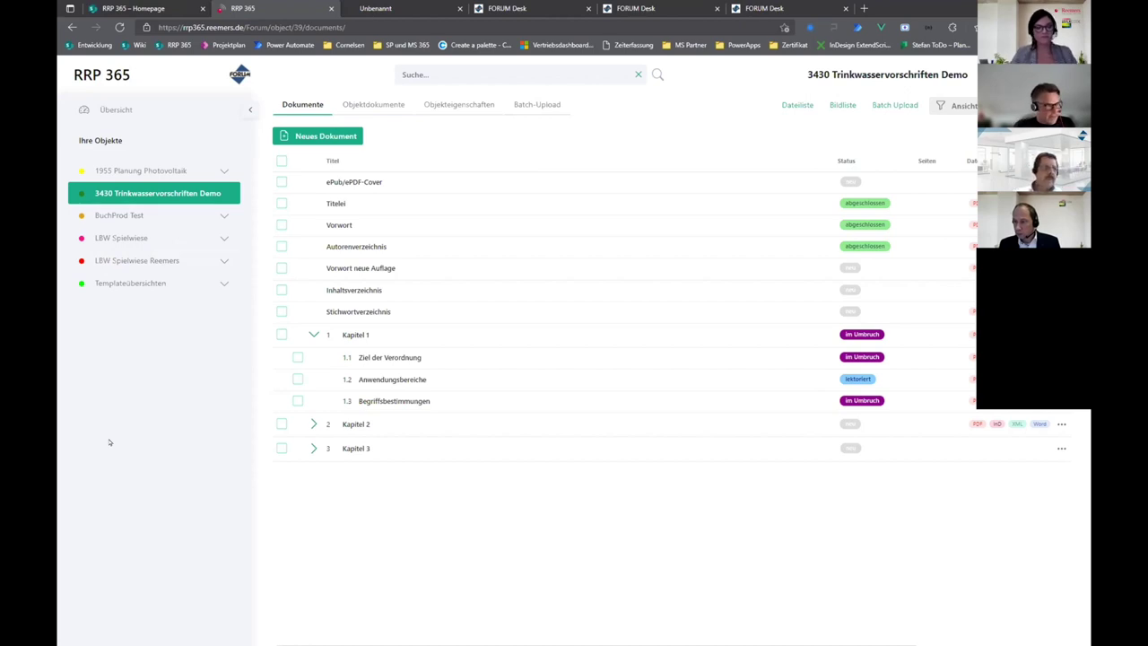
left_click(201, 170)
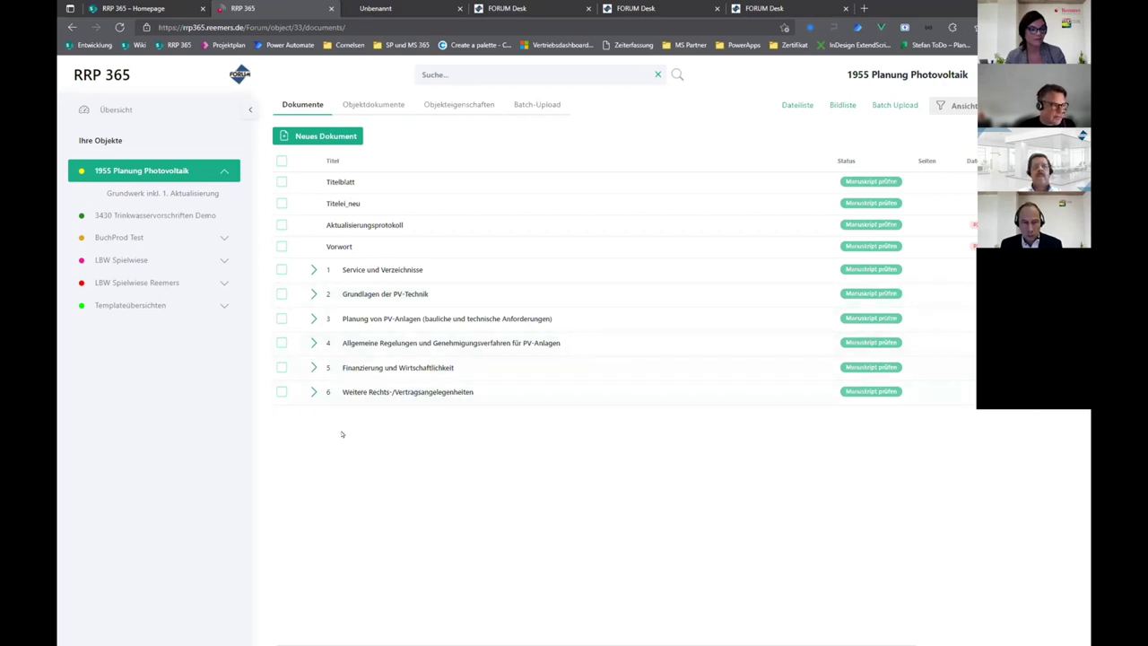
left_click(313, 319)
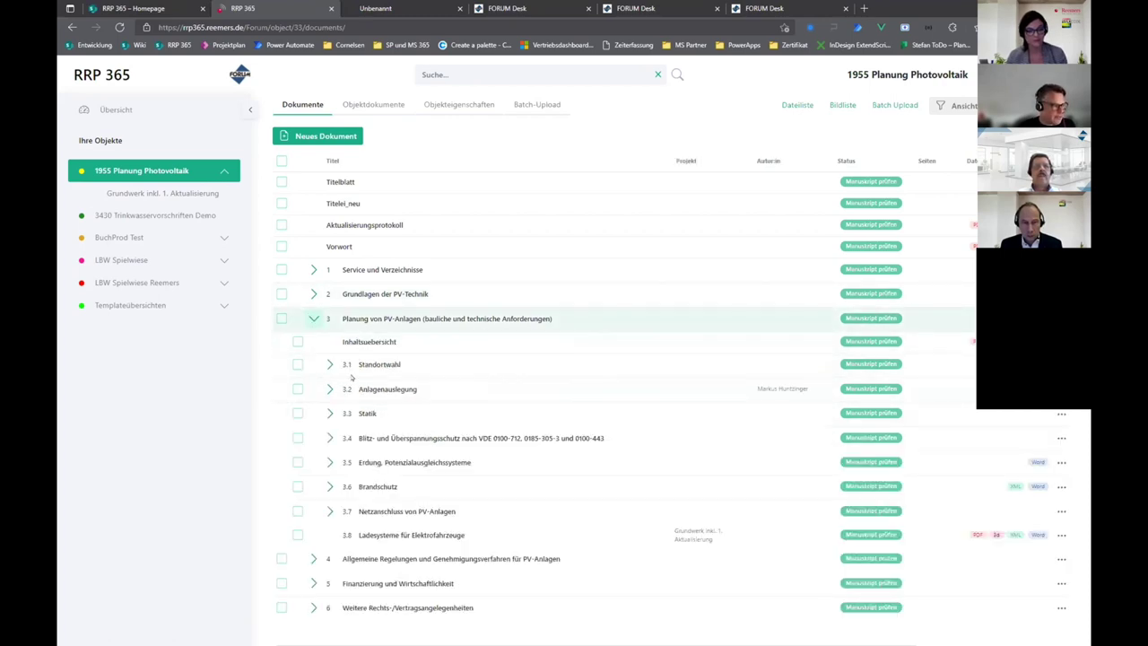
left_click(330, 439)
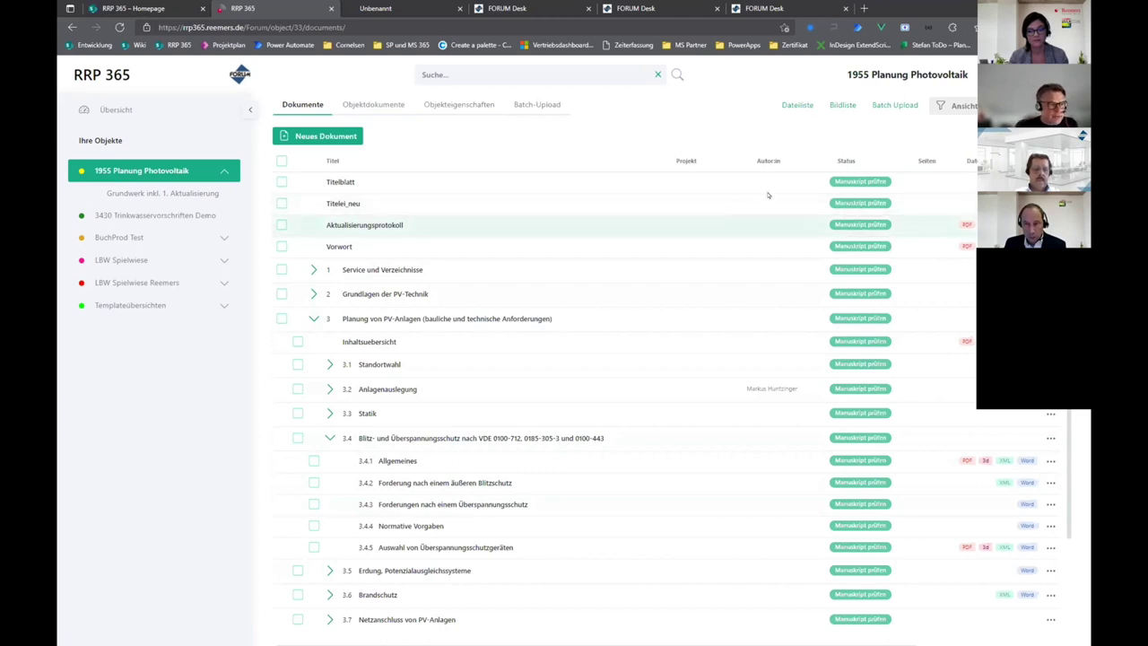
left_click(313, 320)
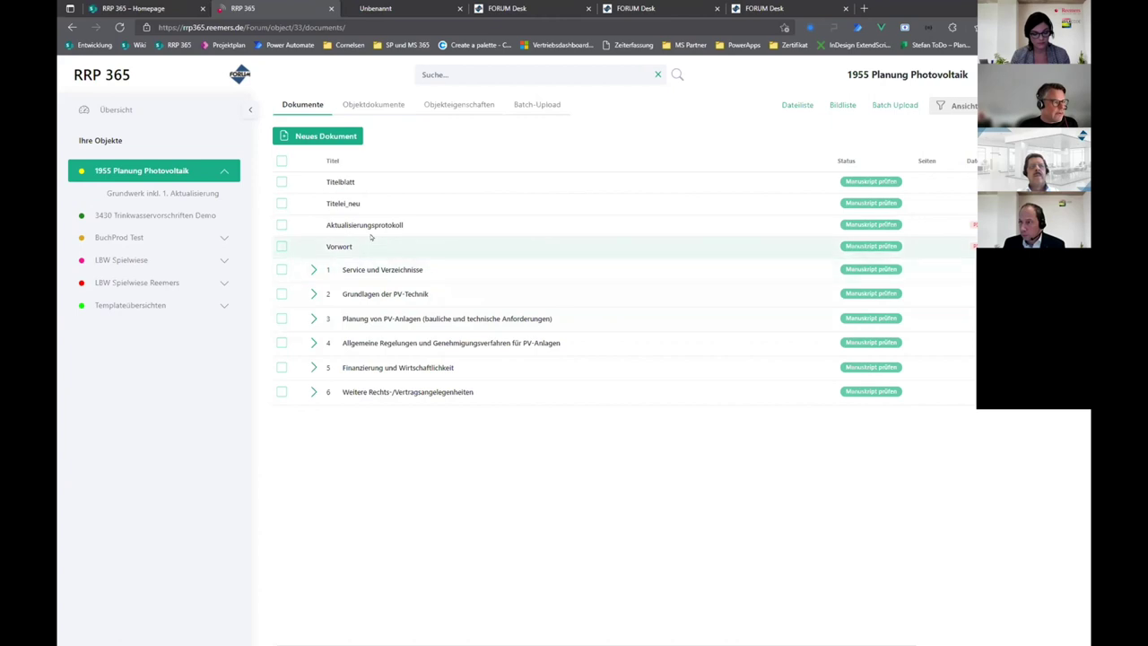
In 3430 Trinkwasservorschriften Demo, move the Vorwort document directly below Vorwort neue Auflage
left_click(167, 218)
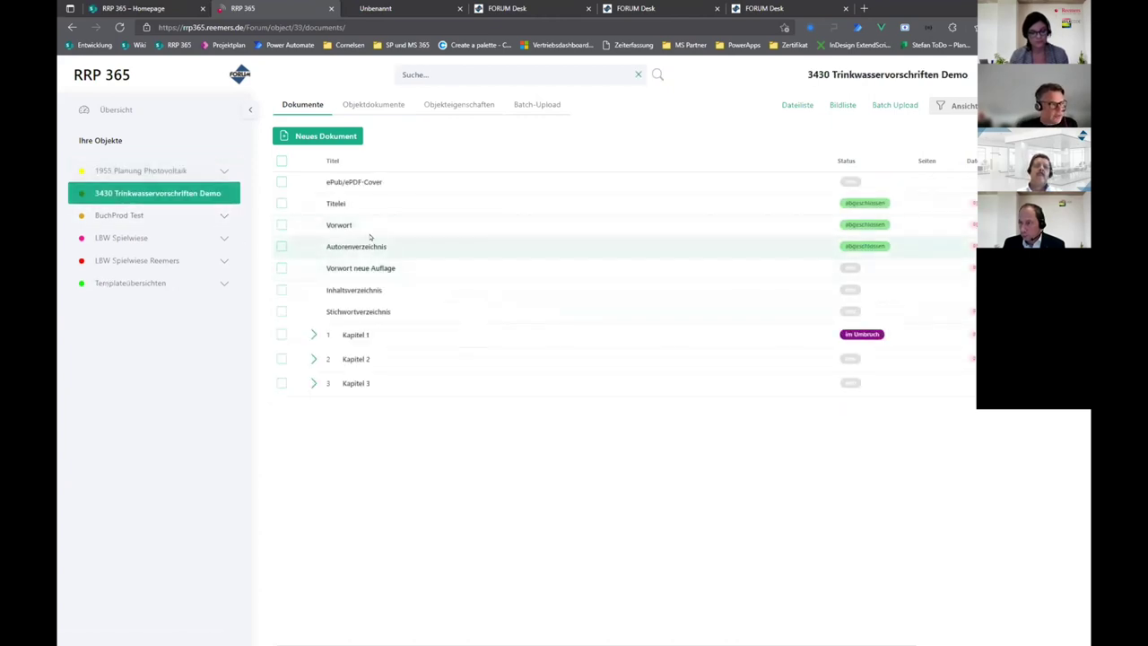
left_click_drag(336, 225, 442, 280)
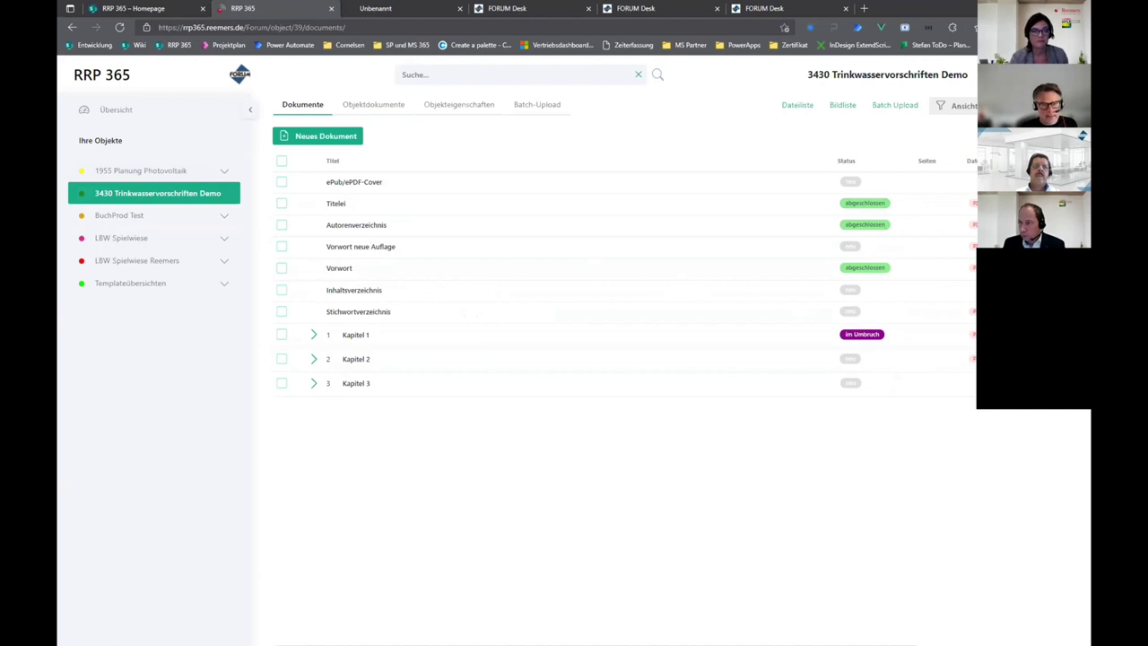
Upload 01_04_Pflichten_des_Unternehmers.docx to the 3430 Trinkwasservorschriften Demo document list and view its document details
left_click_drag(951, 144, 793, 262)
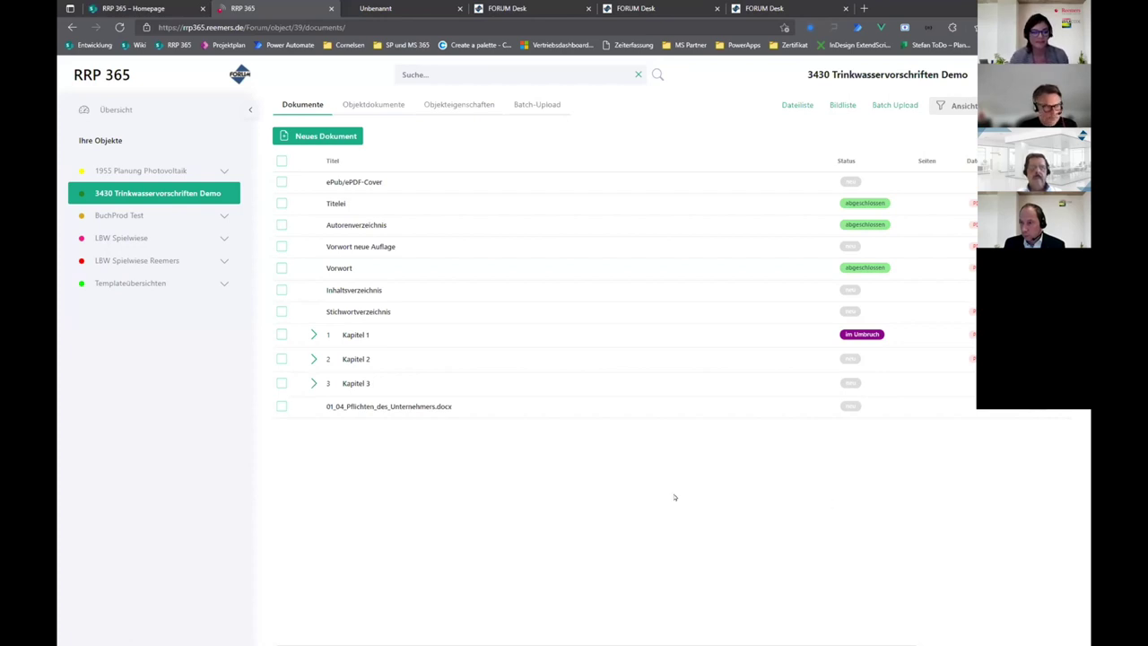
left_click(521, 403)
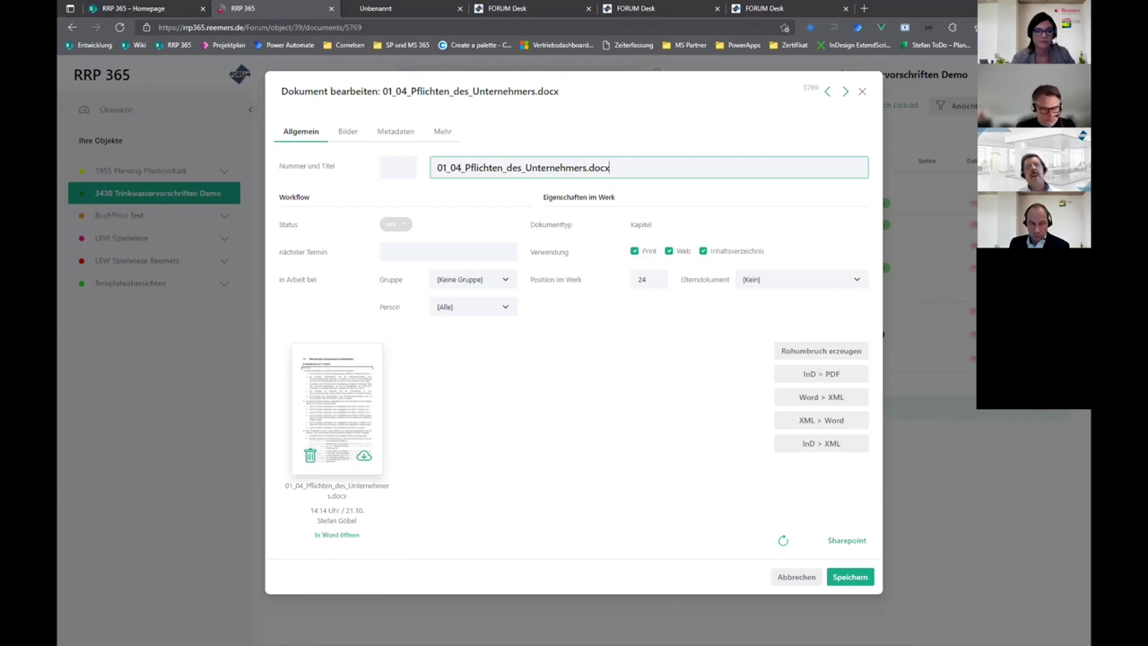
left_click(793, 578)
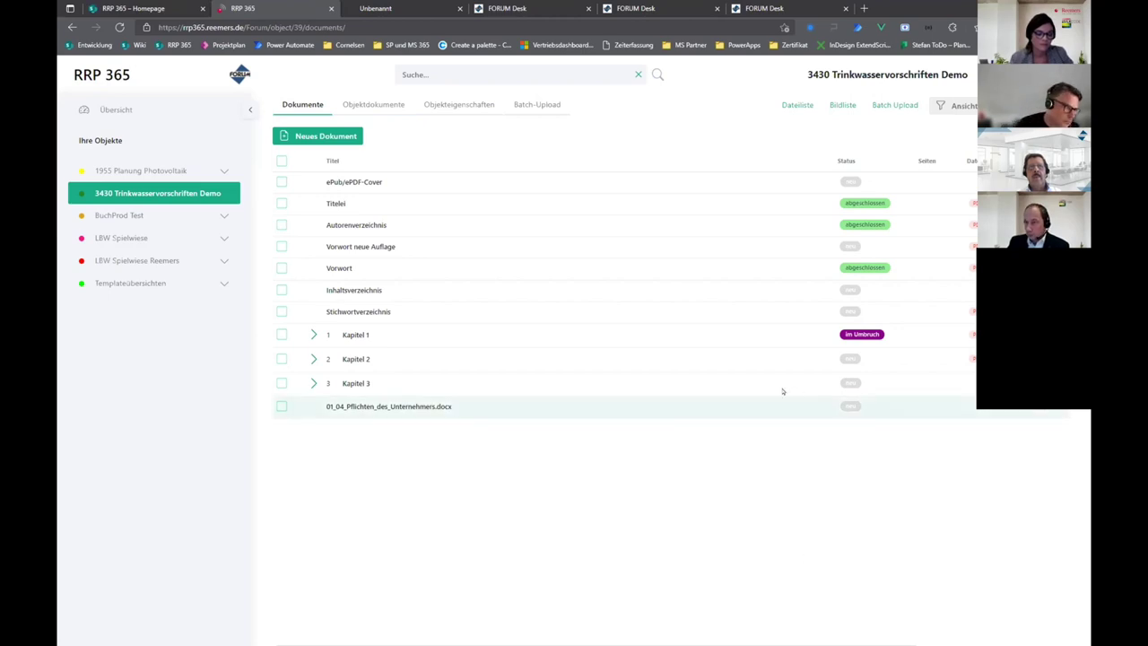
Start generating the raw layout (Rohumbruch) for 01_04_Pflichten_des_Unternehmers.docx and leave its document details
left_click(664, 407)
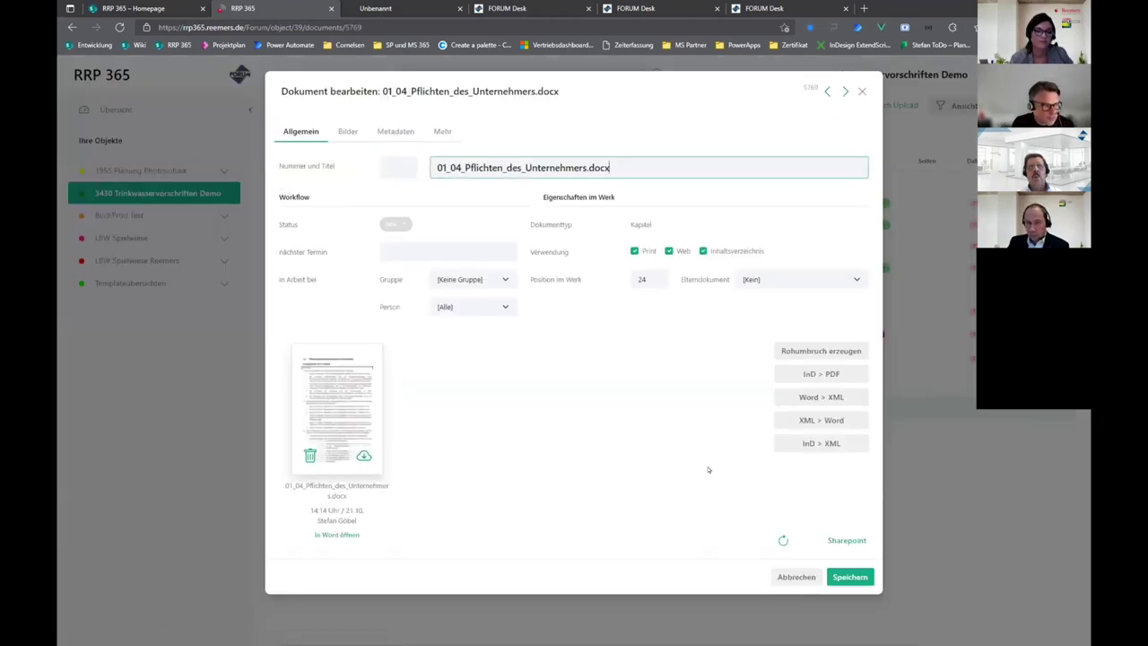
left_click(833, 357)
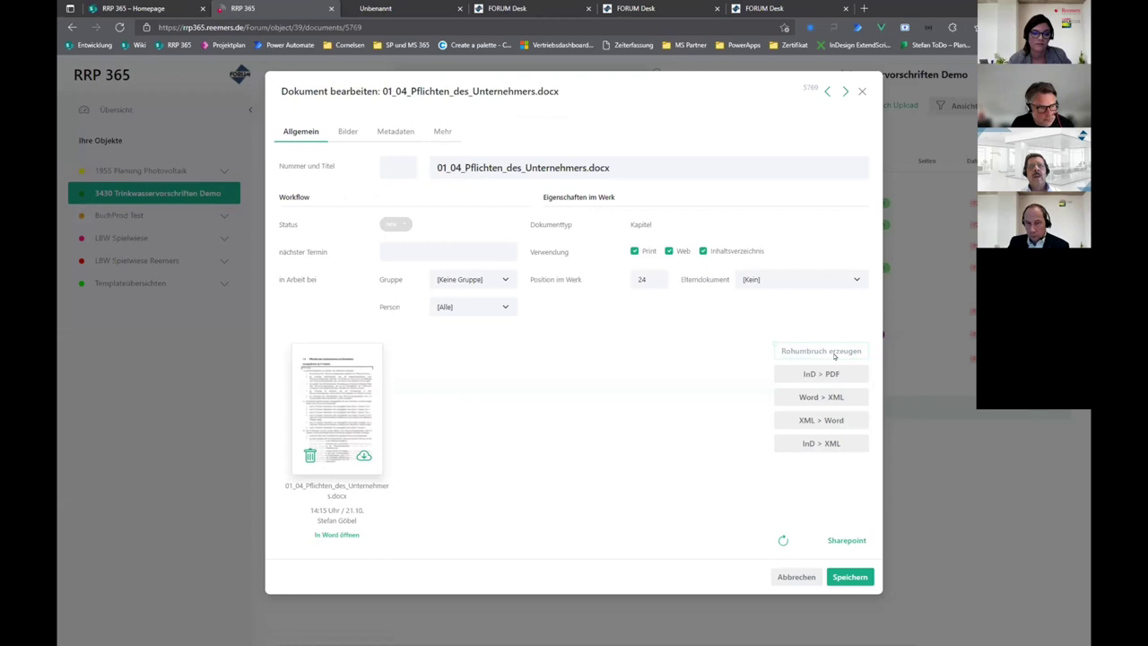
left_click(797, 576)
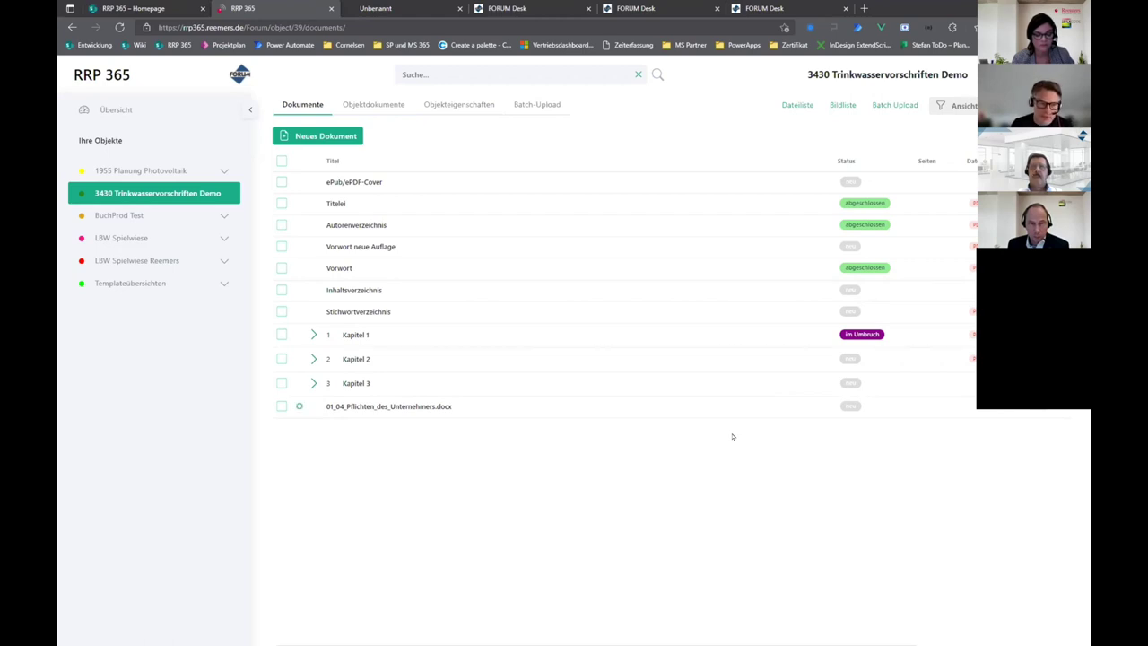
Expand Kapitel 1 and Kapitel 3, open document 3.1 Fassaden and inspect its XML including the DTD reference
left_click(312, 334)
left_click(313, 448)
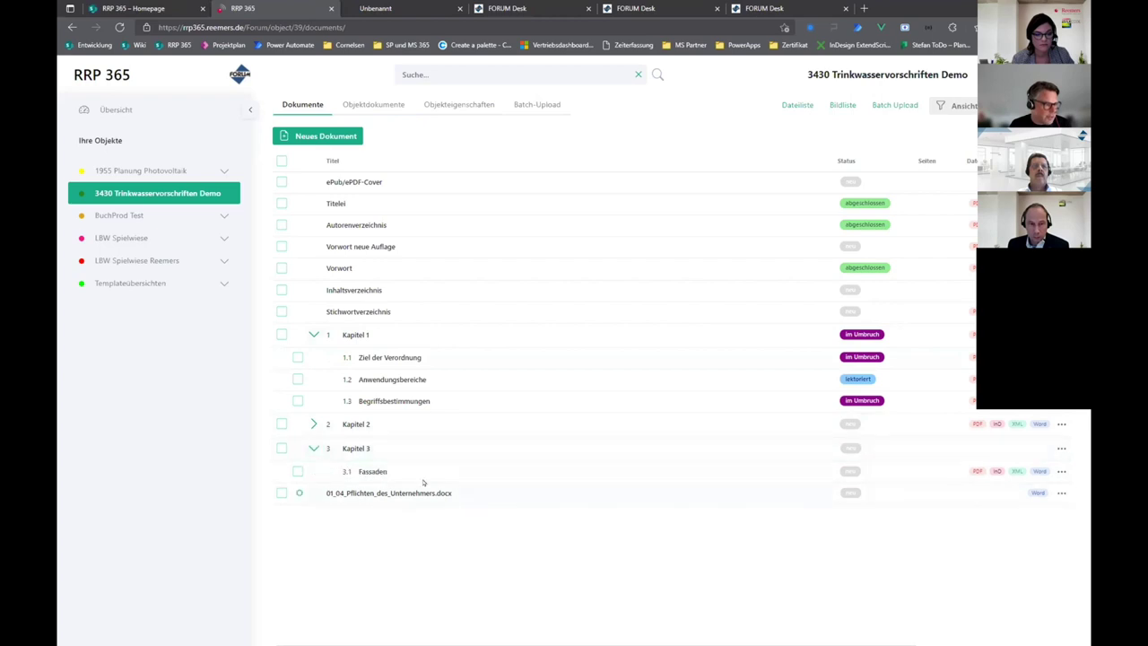
left_click(425, 472)
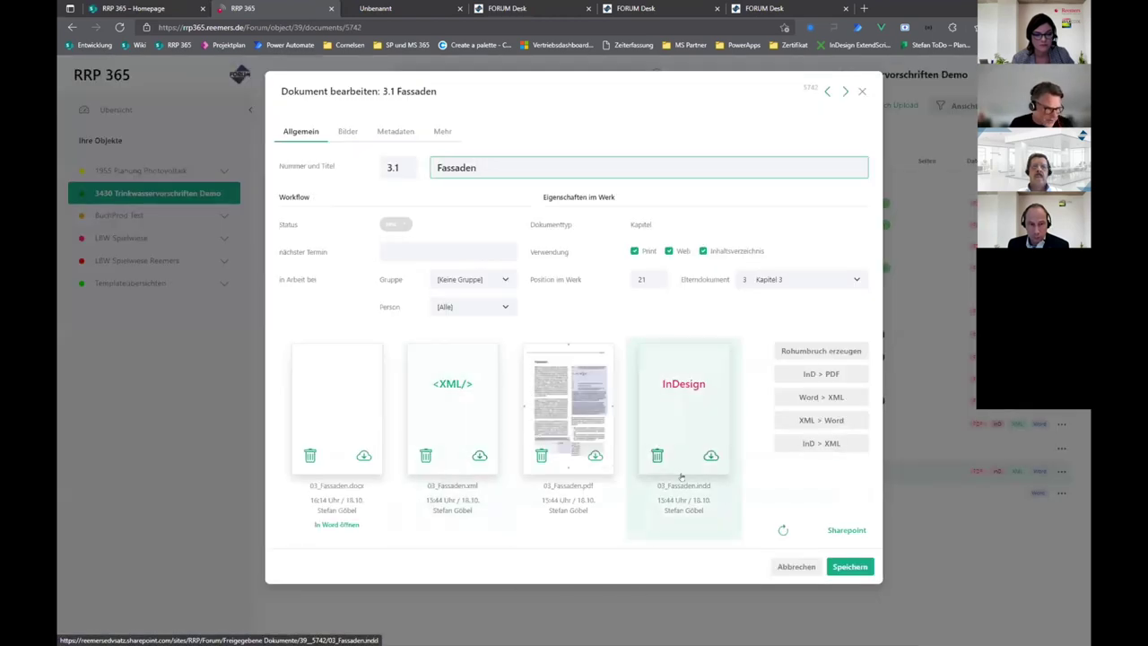
left_click(448, 410)
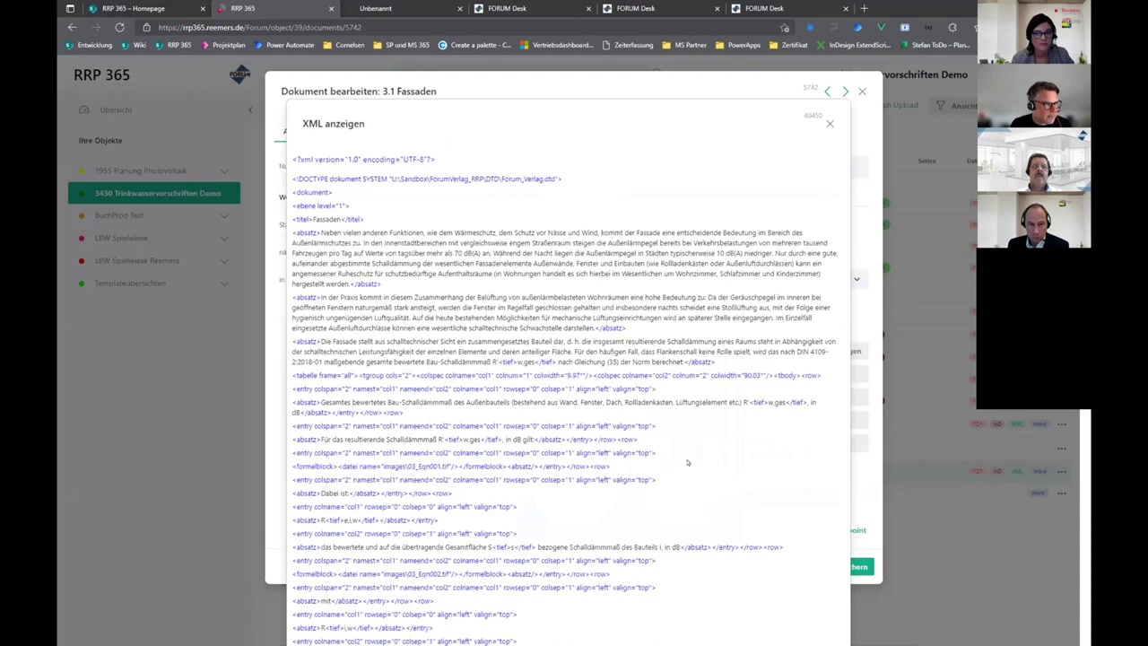
left_click_drag(380, 179, 536, 179)
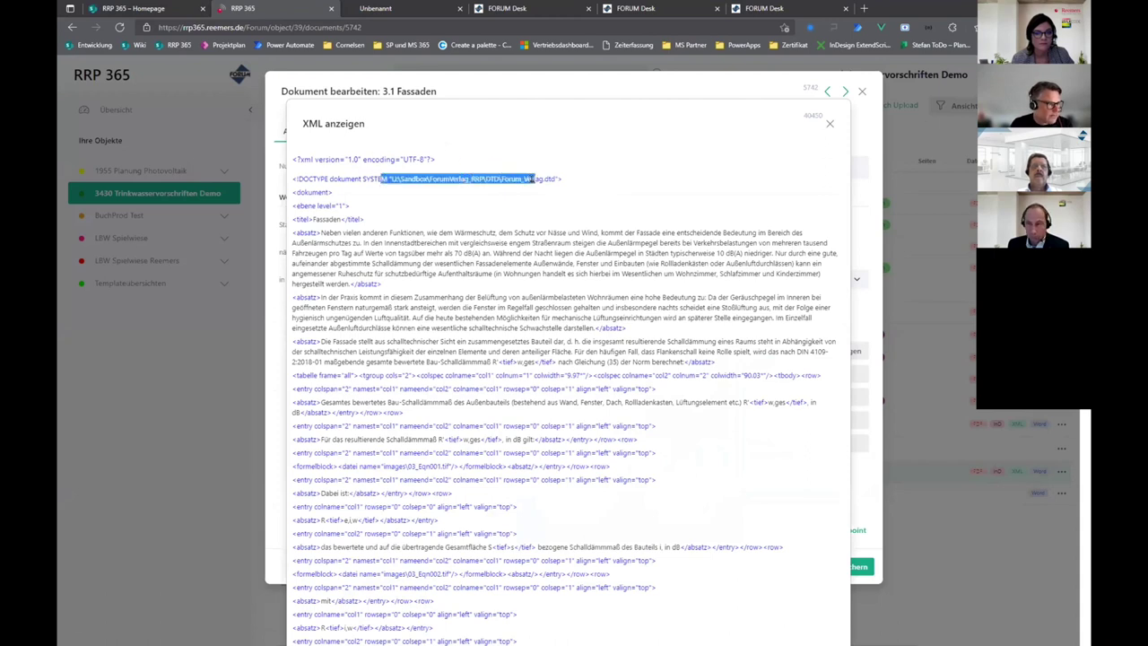
left_click(830, 125)
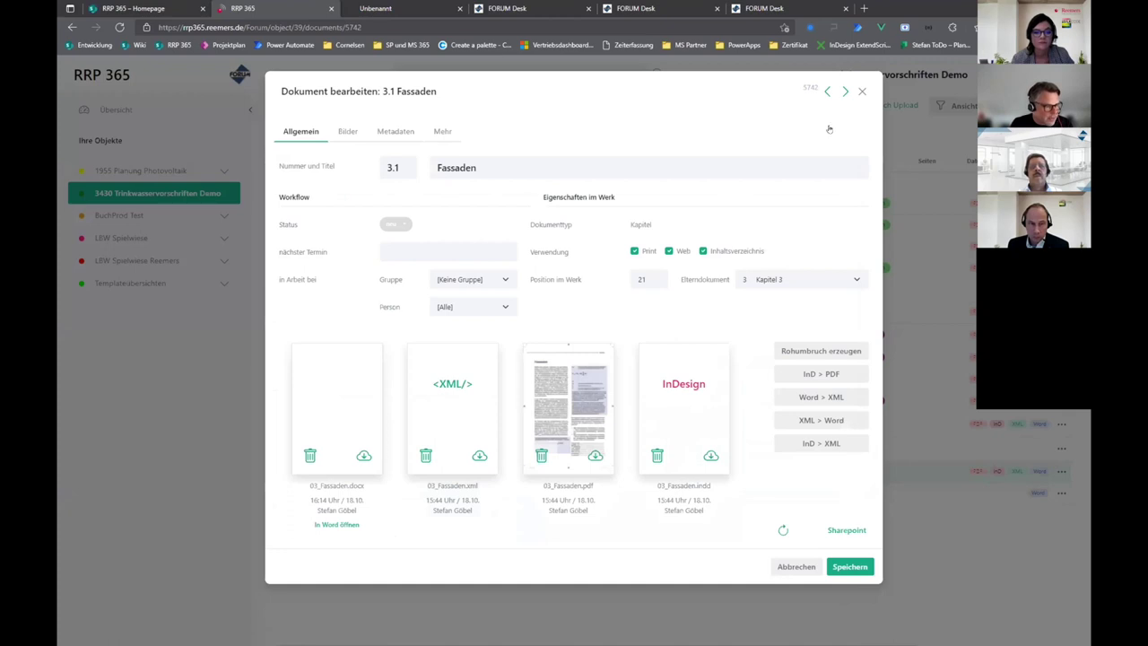
Review the laid-out pages of 03_Fassaden.pdf up to page 7, and close both the PDF and the document details
left_click(569, 401)
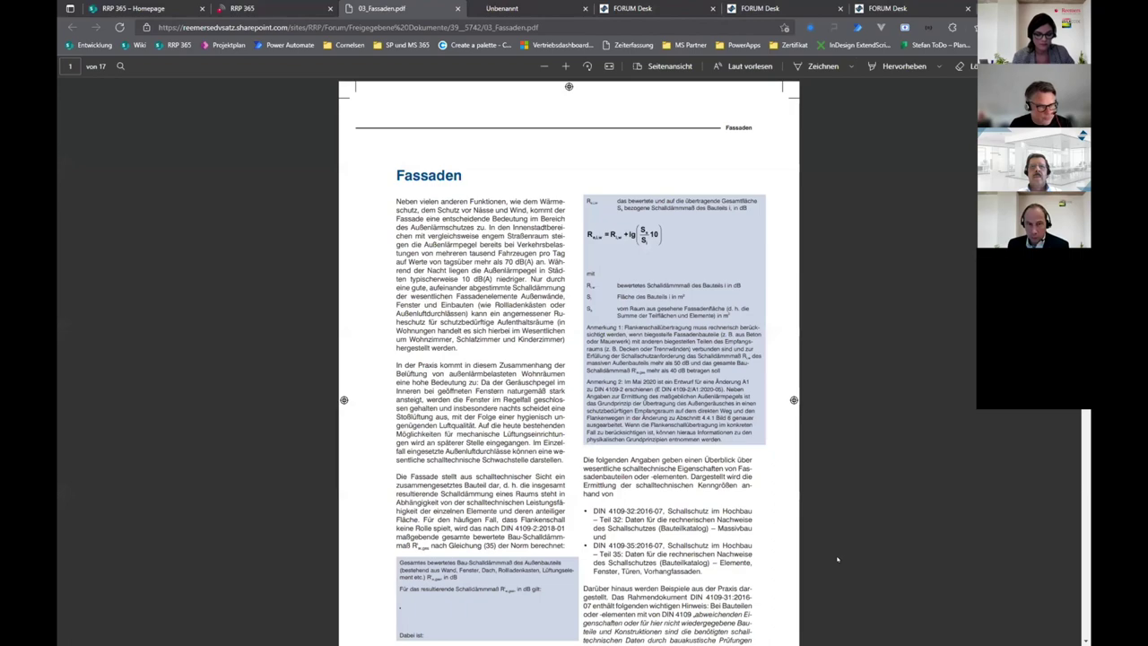
scroll(837, 559, "down", 15)
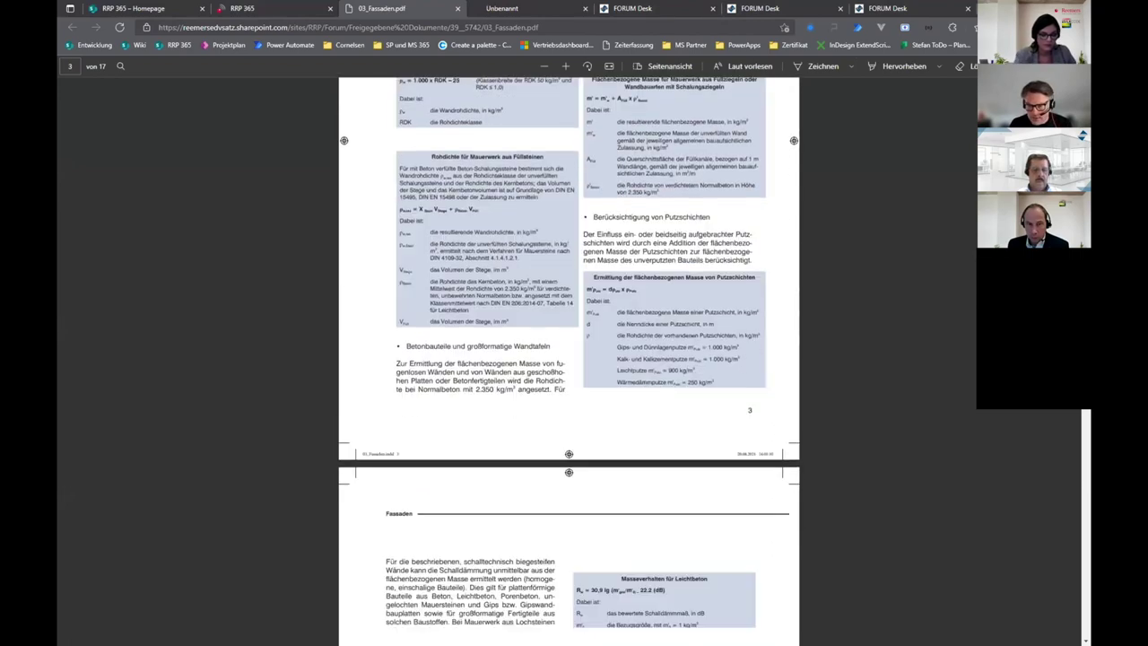
scroll(837, 560, "down", 18)
scroll(948, 488, "down", 10)
scroll(948, 488, "down", 5)
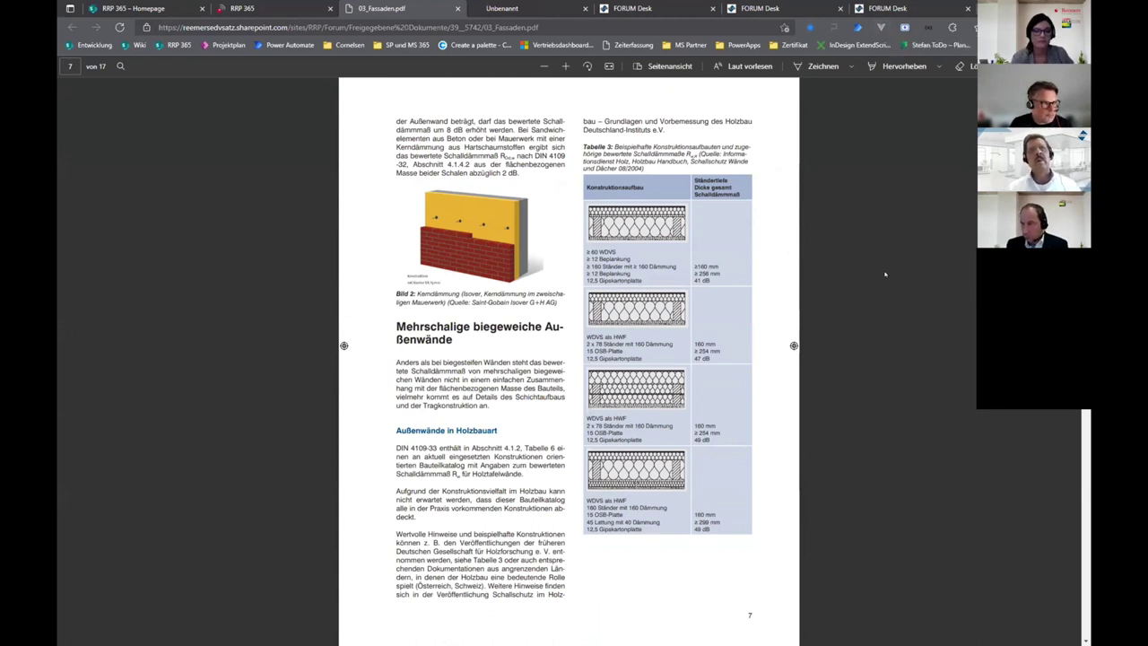
key("ctrl+w")
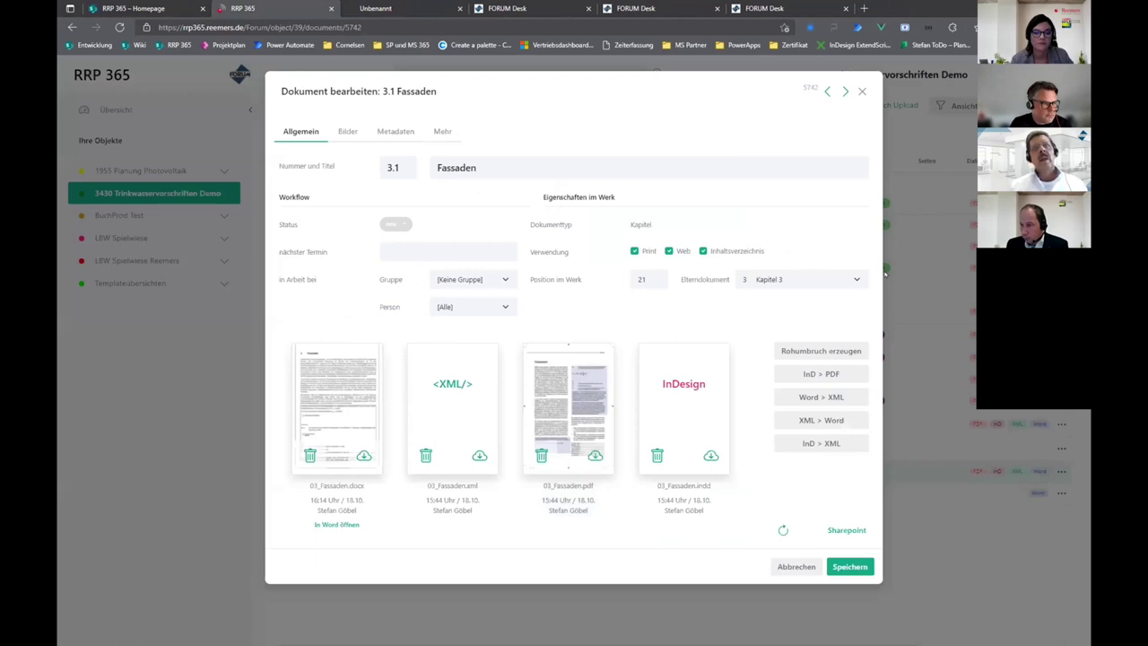
left_click(806, 566)
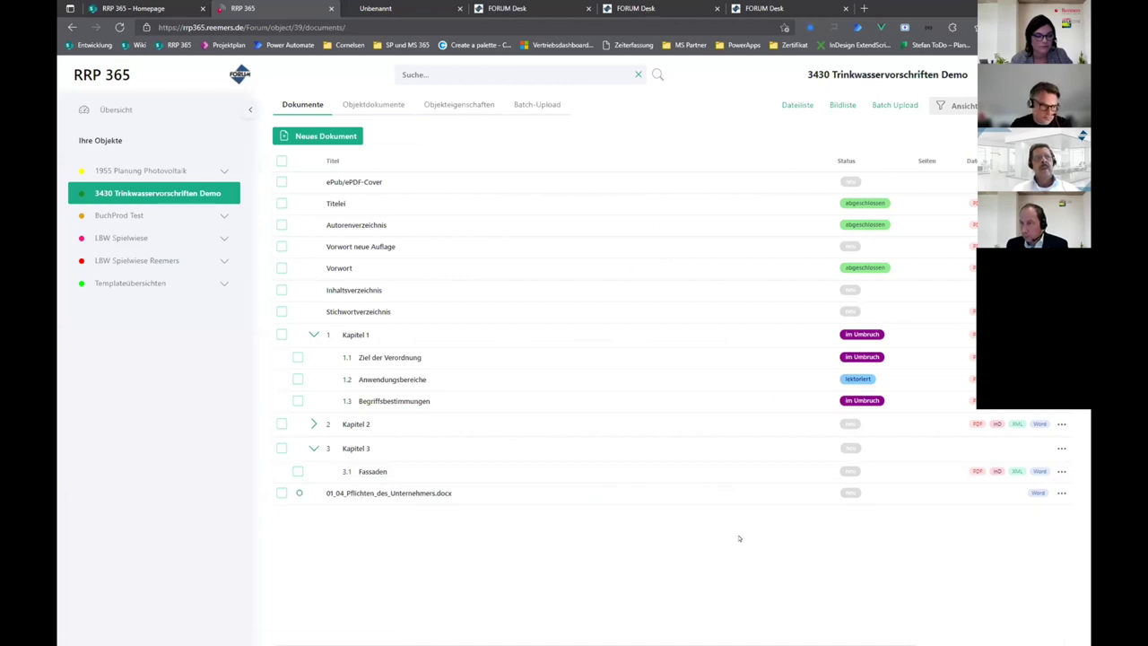
View the images stored with document 3.1 Fassaden and close its details without saving
left_click(699, 472)
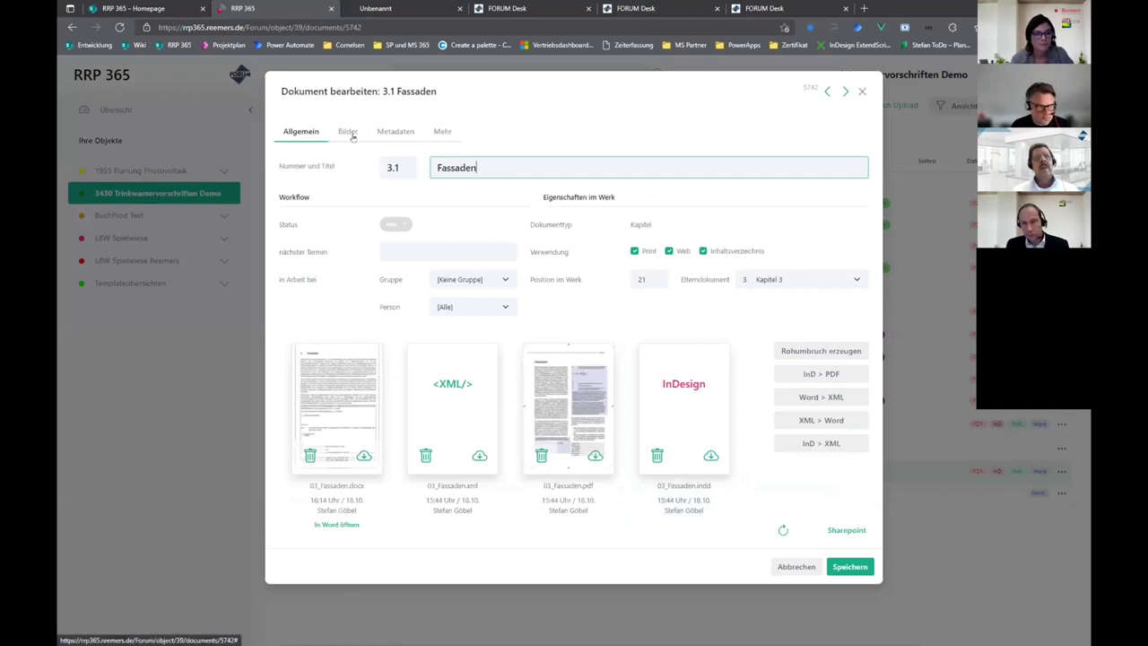
left_click(350, 132)
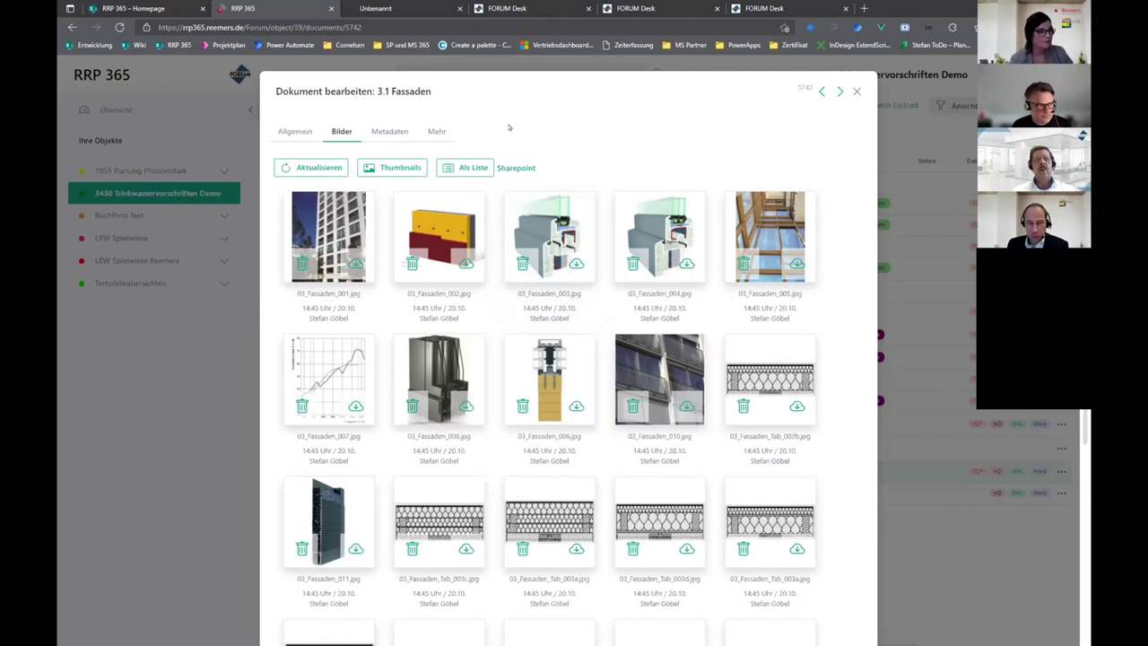
left_click(305, 140)
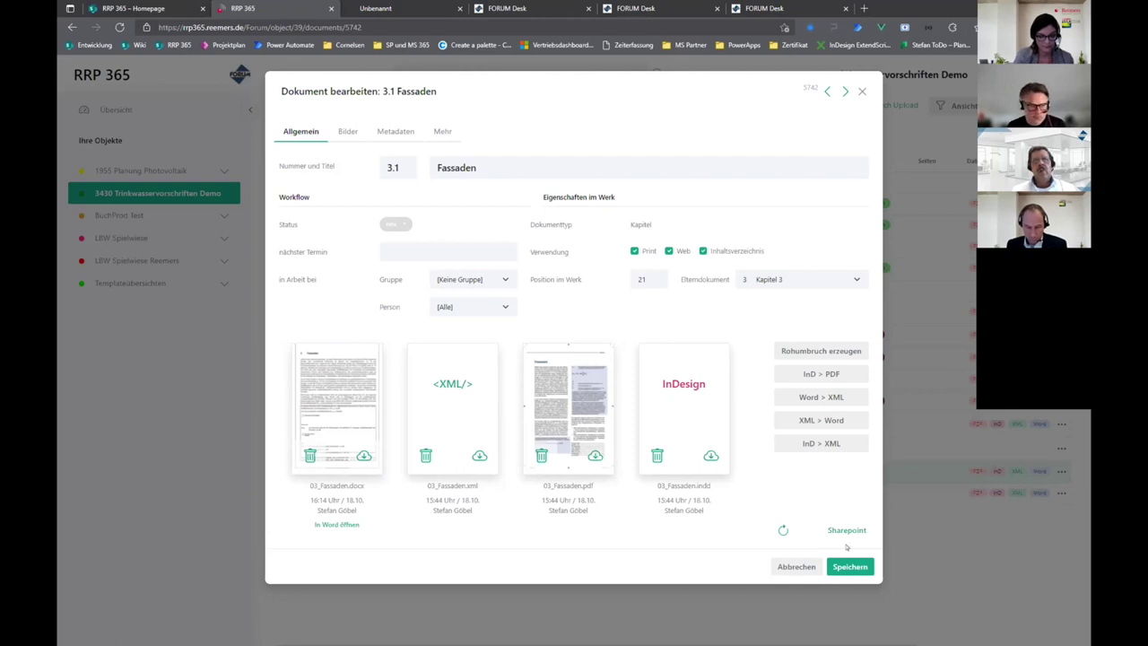
left_click(786, 566)
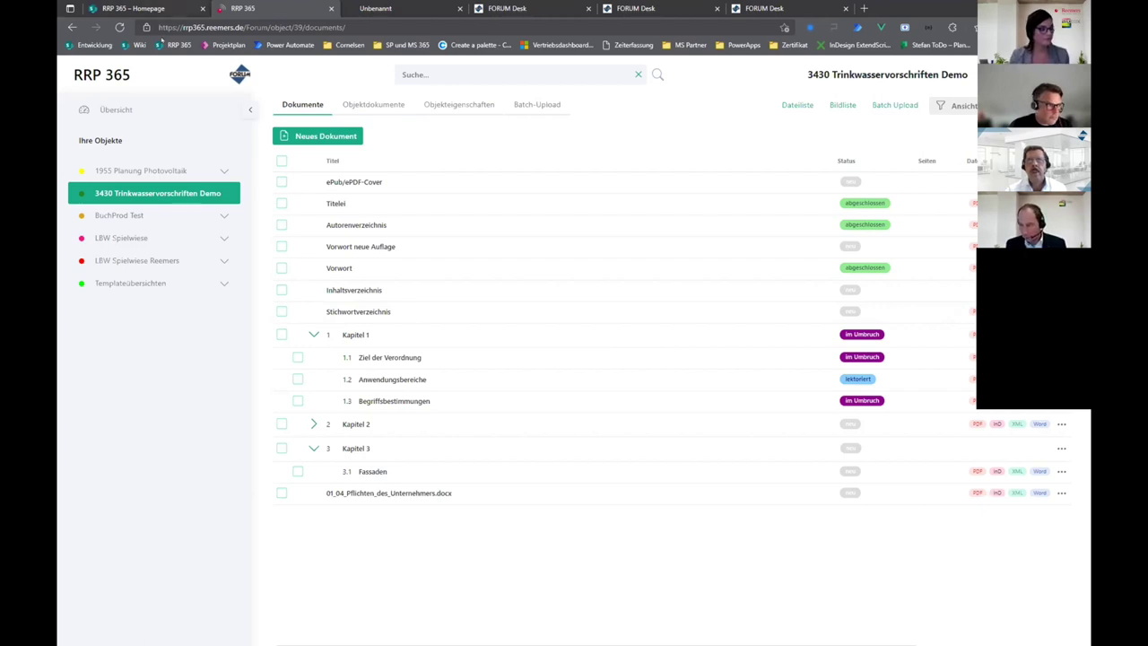
View the Gesamt-PDF entry among the object documents and its available output options
left_click(365, 104)
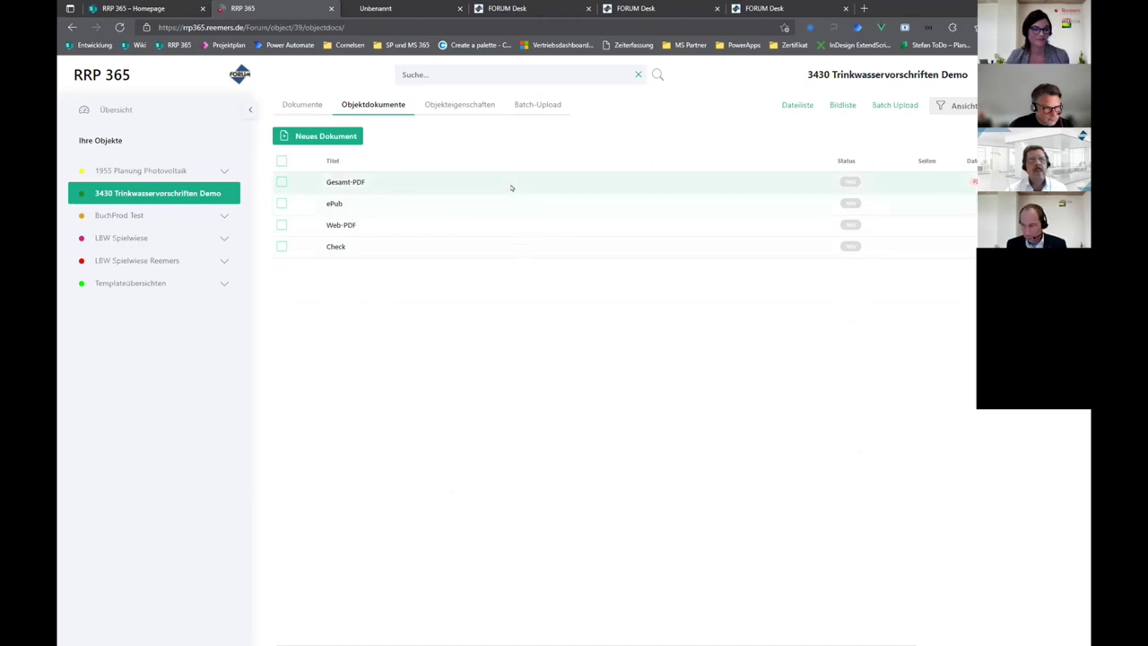
left_click(511, 187)
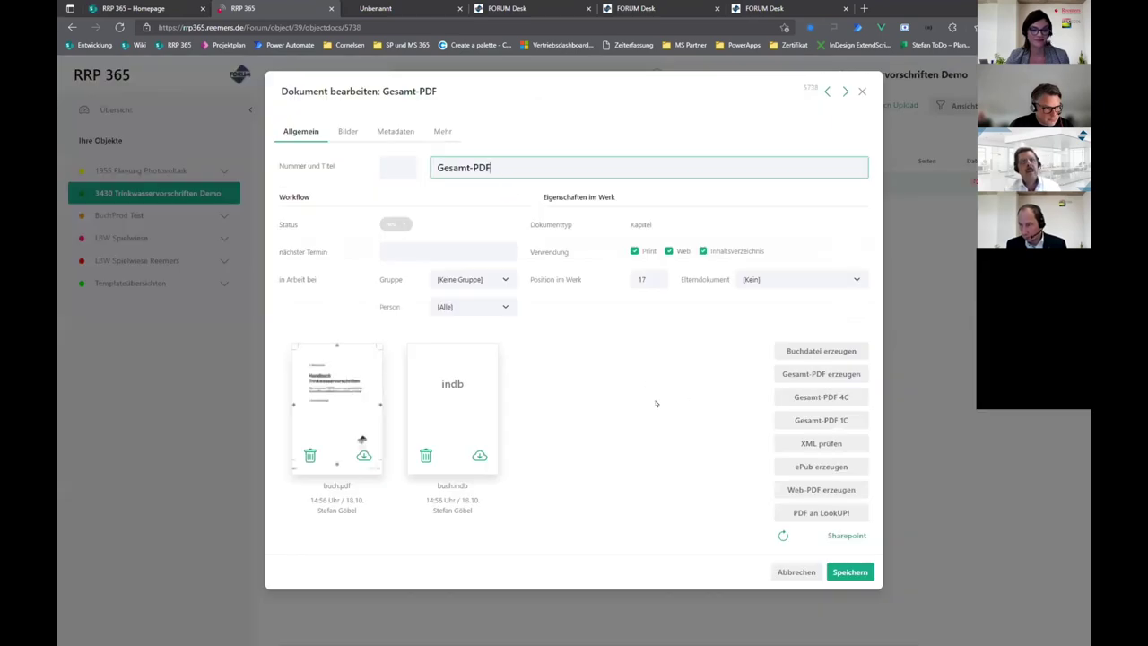
left_click(796, 572)
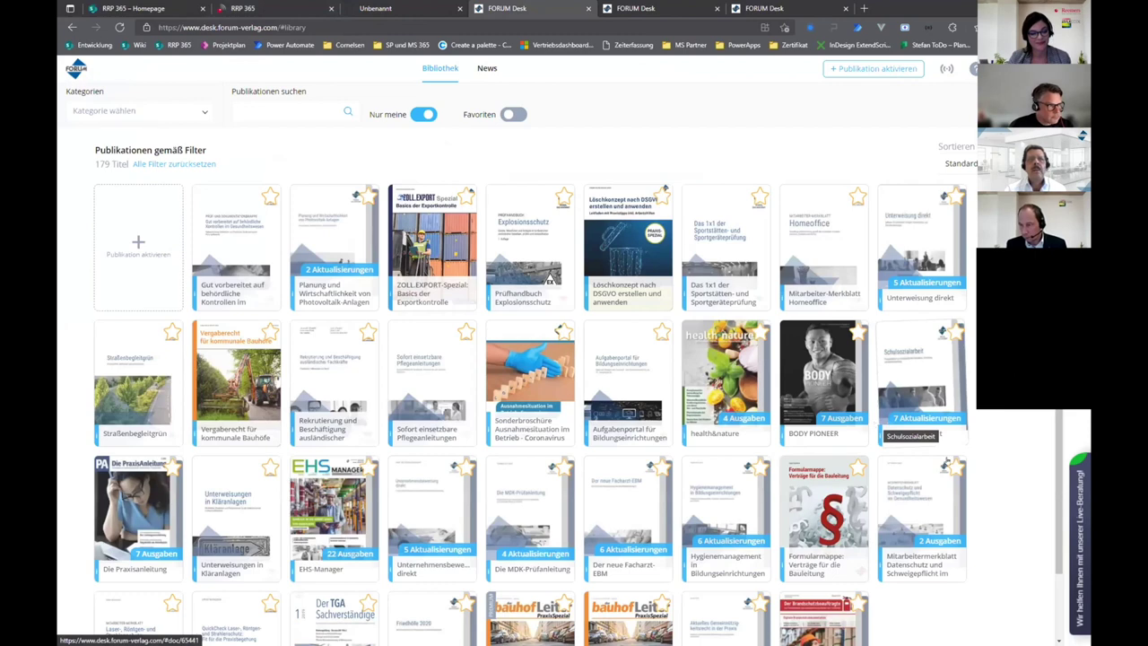
Close the RRP 365 SharePoint homepage and view the FORUM Desk publication library
left_click(134, 8)
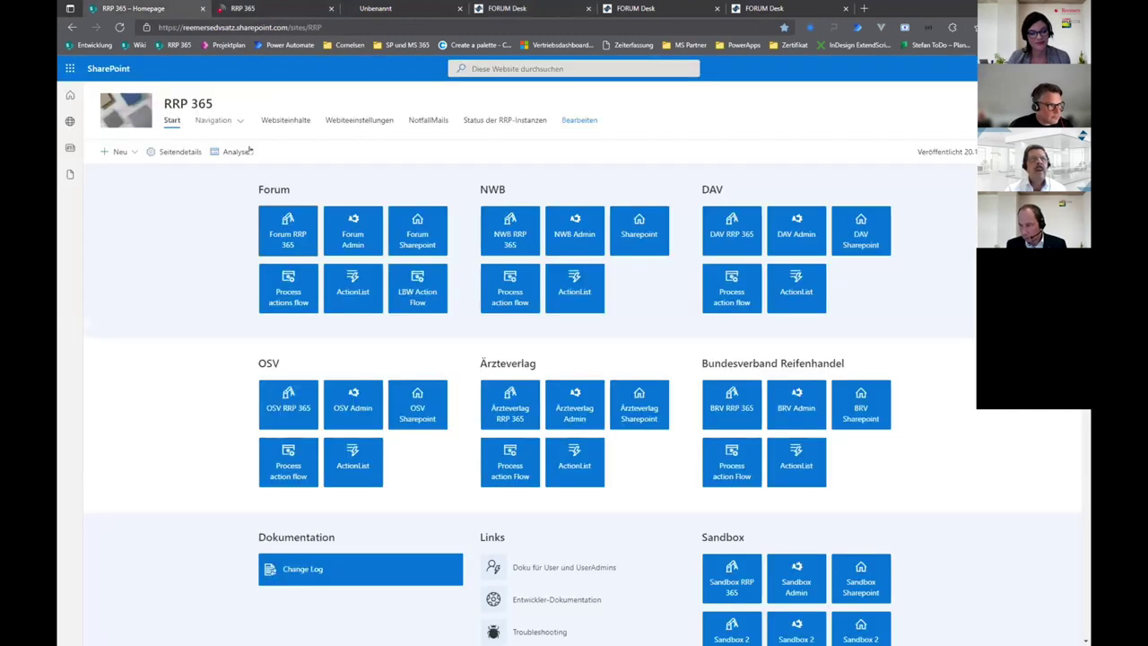
key("ctrl+w")
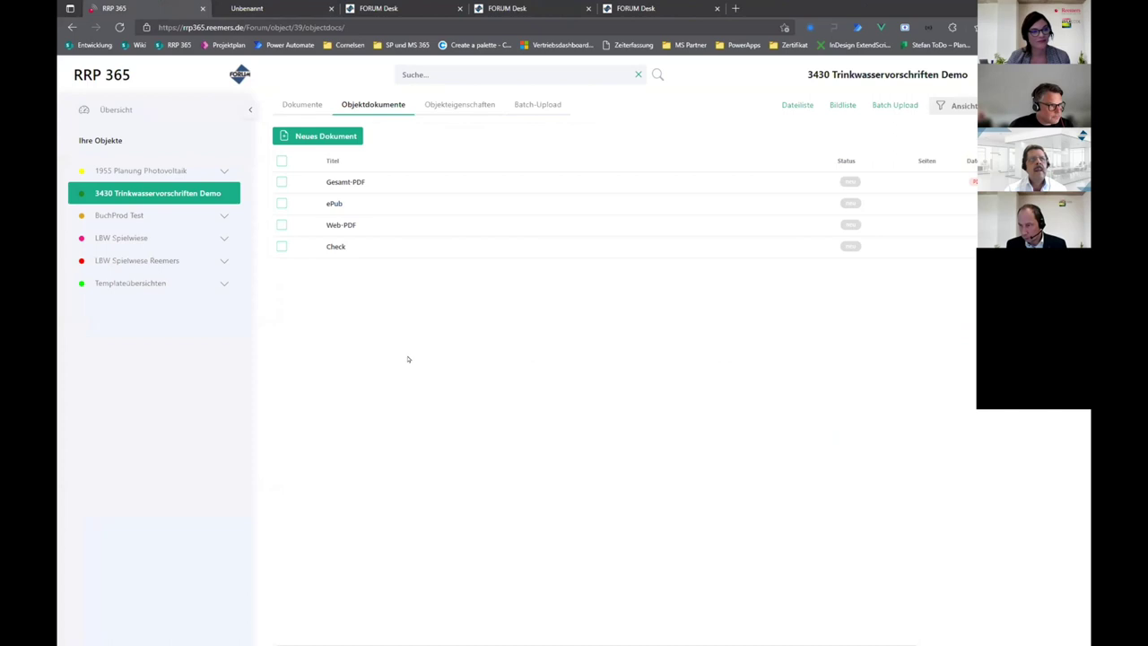
key("ctrl+Tab")
key("ctrl+Tab")
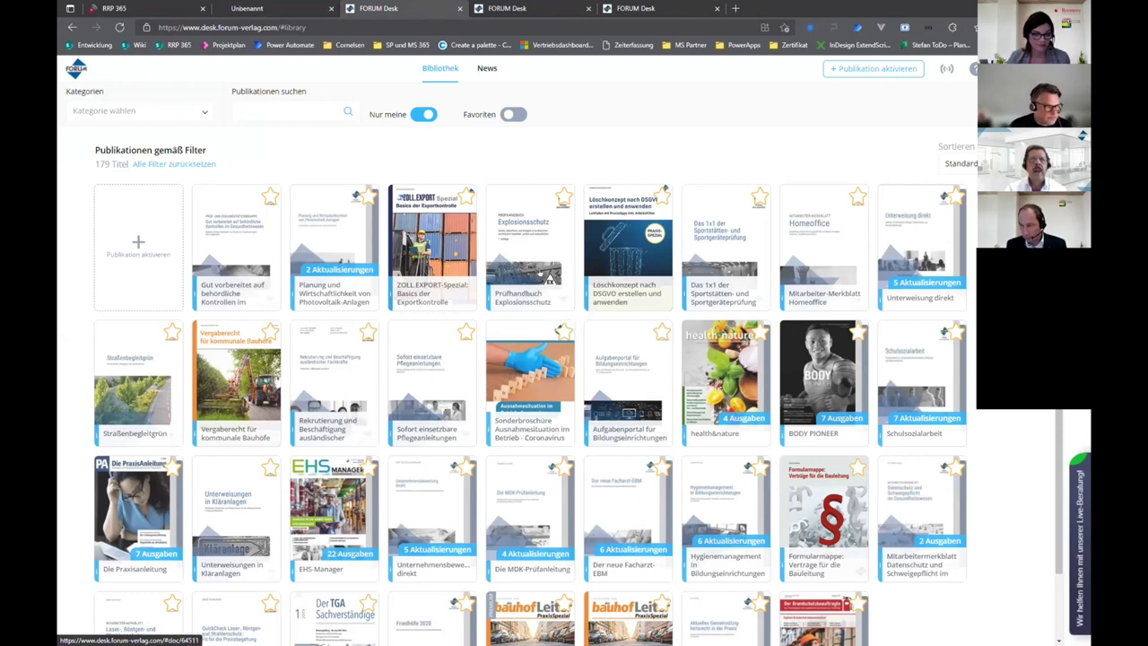
left_click(539, 260)
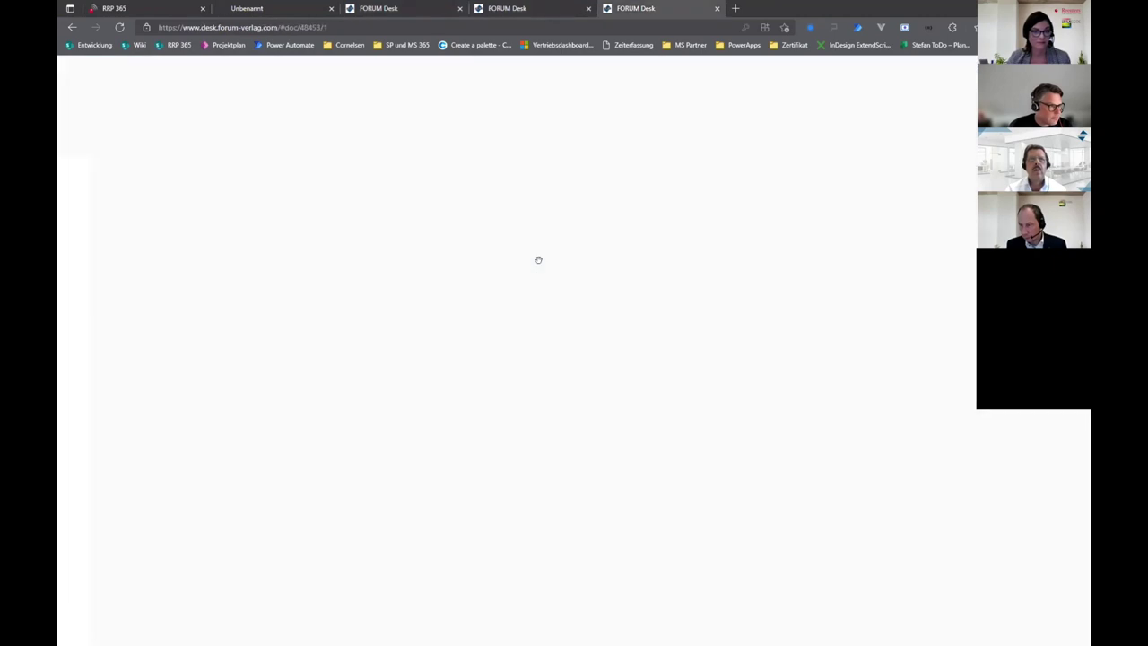
Page through PlanungsPraxis Schallschutz in Wohngebäuden from the table of contents to page 24, examining the layout of tables, note boxes and headings
key("ctrl+shift+Tab")
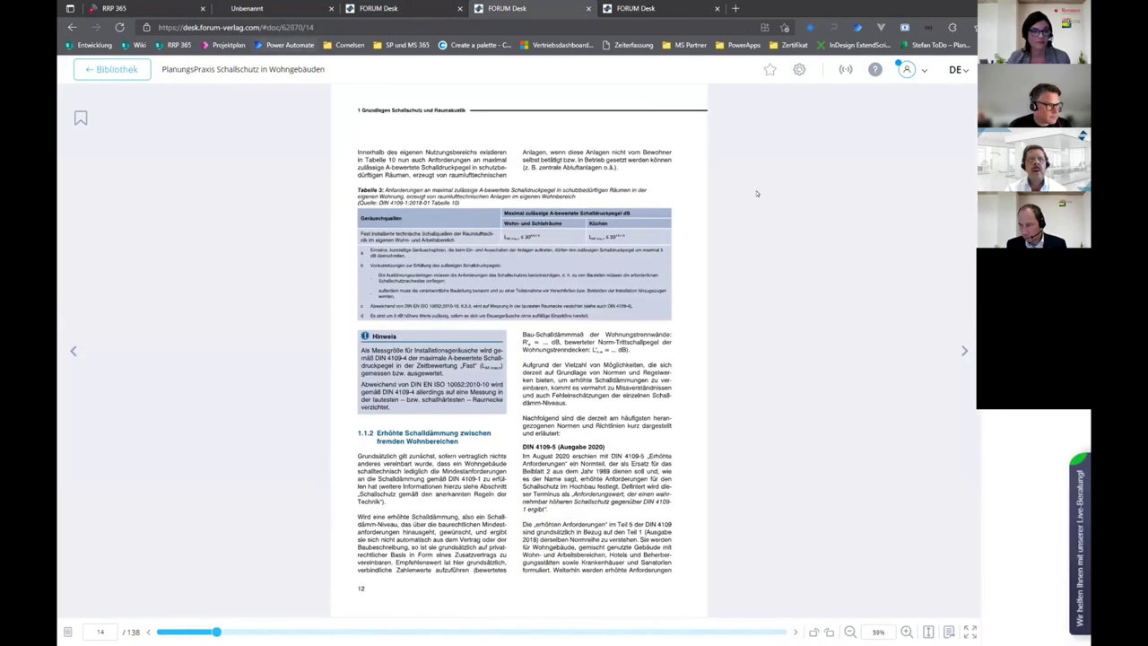
scroll(664, 375, "up", 2)
scroll(625, 363, "up", 3)
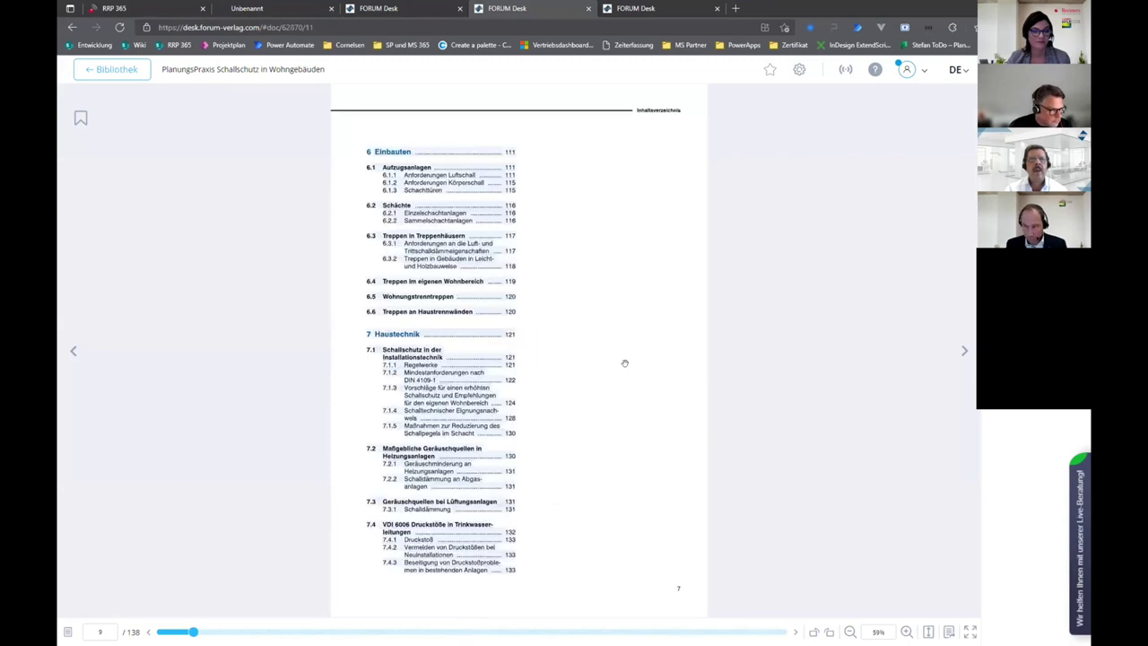
scroll(626, 364, "down", 2)
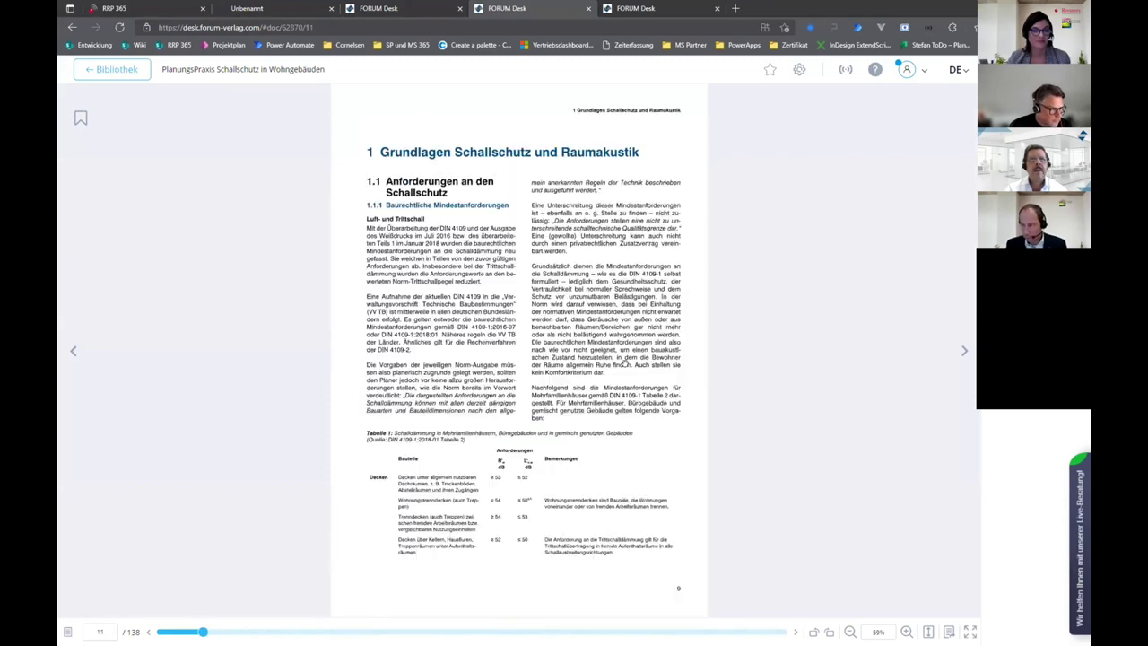
left_click(964, 356)
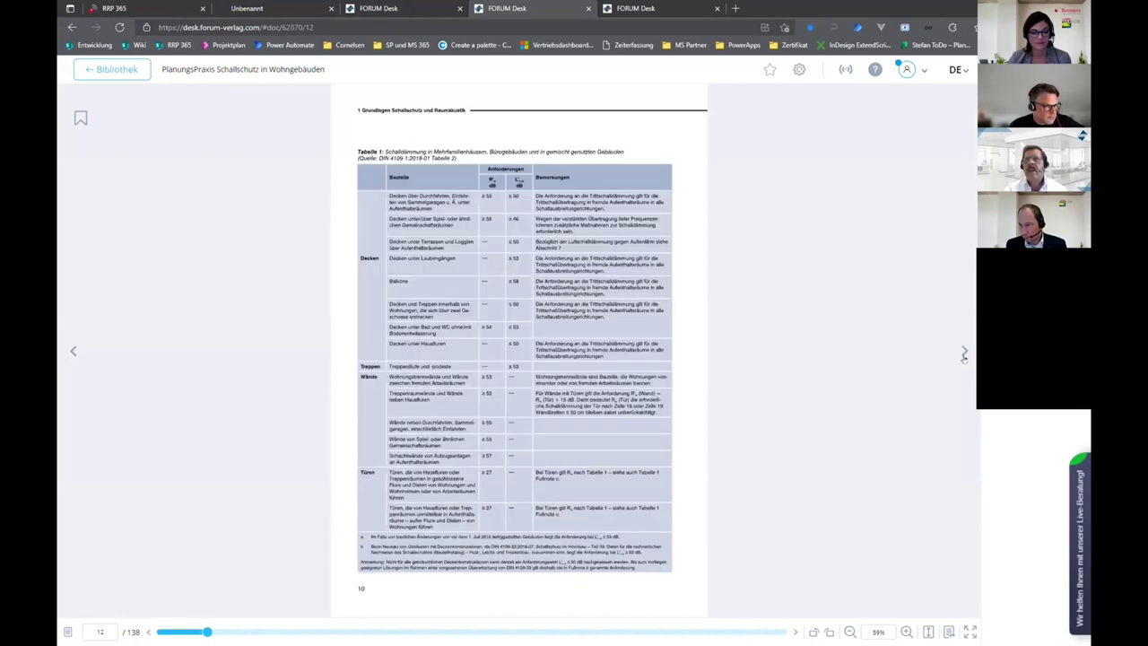
left_click(964, 356)
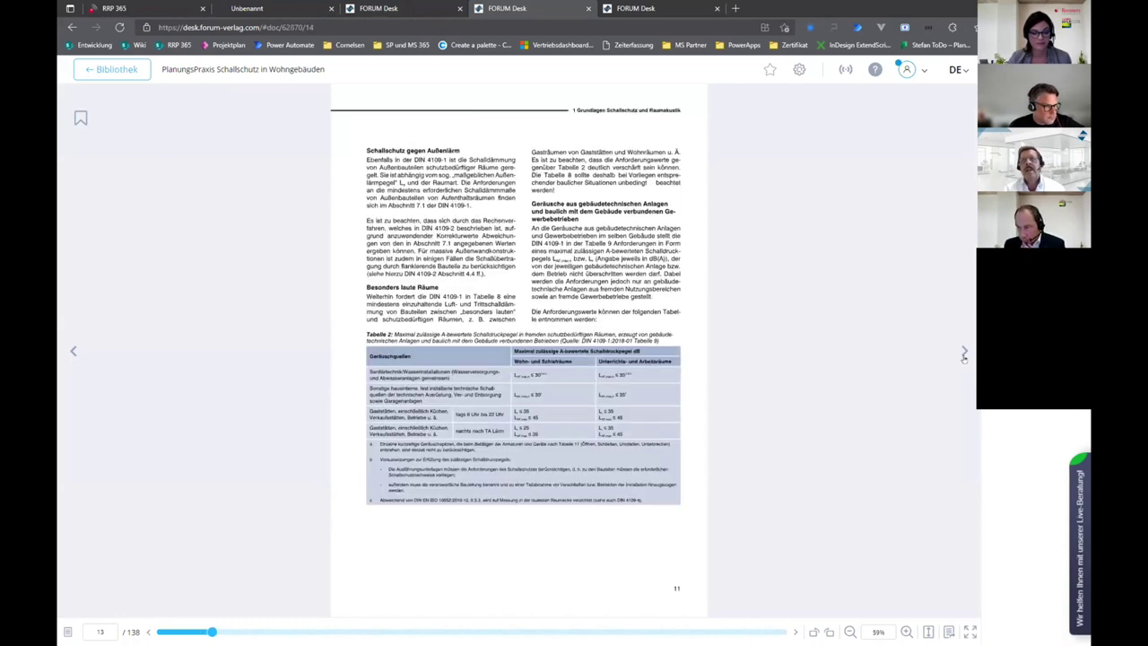
left_click(965, 356)
left_click(965, 356)
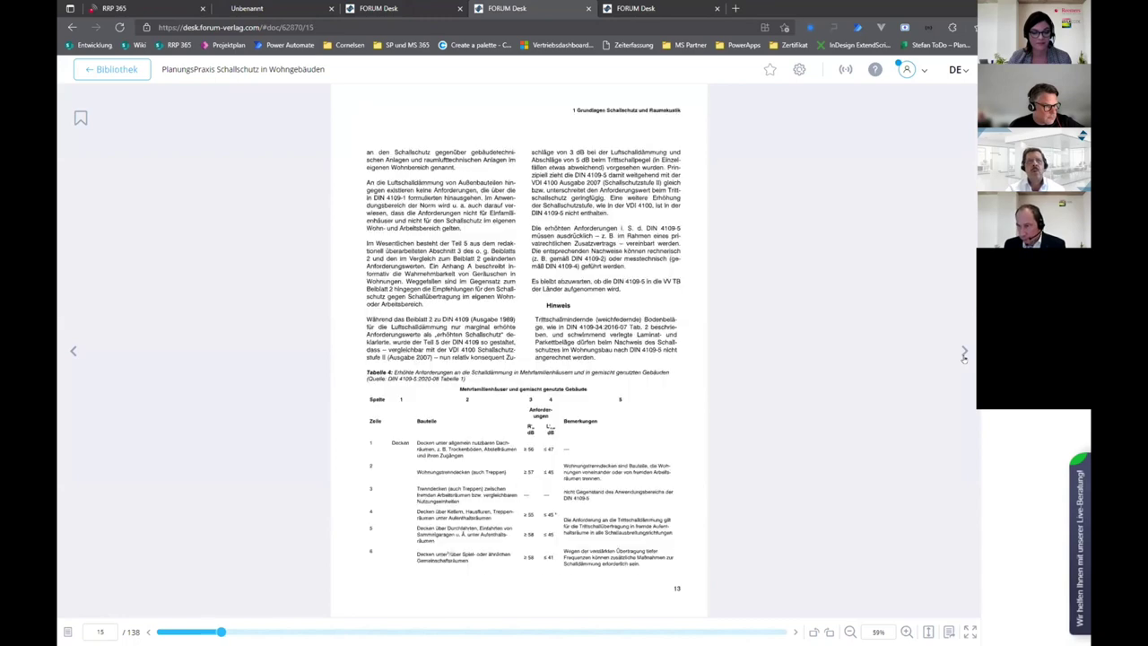
left_click(965, 356)
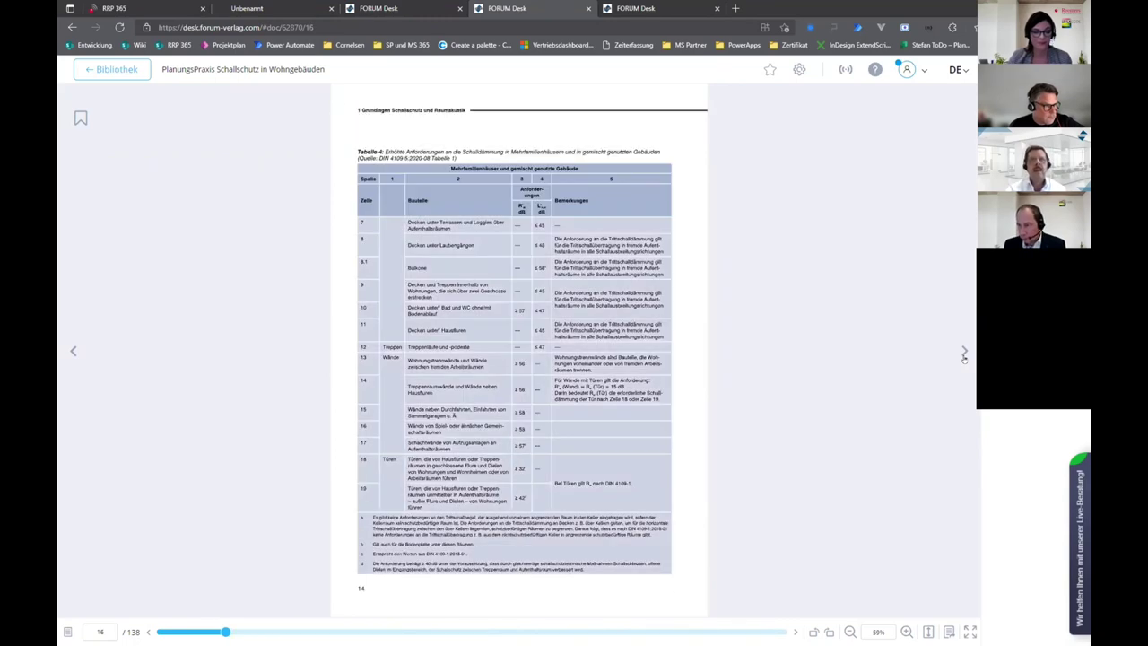
left_click(964, 356)
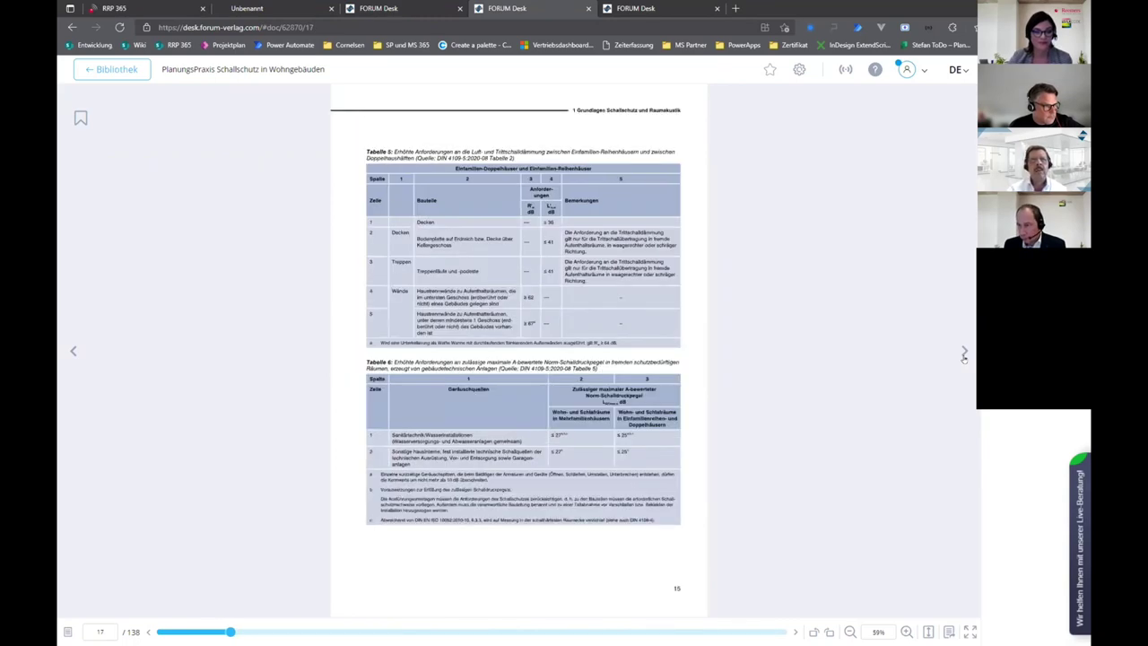
left_click(965, 356)
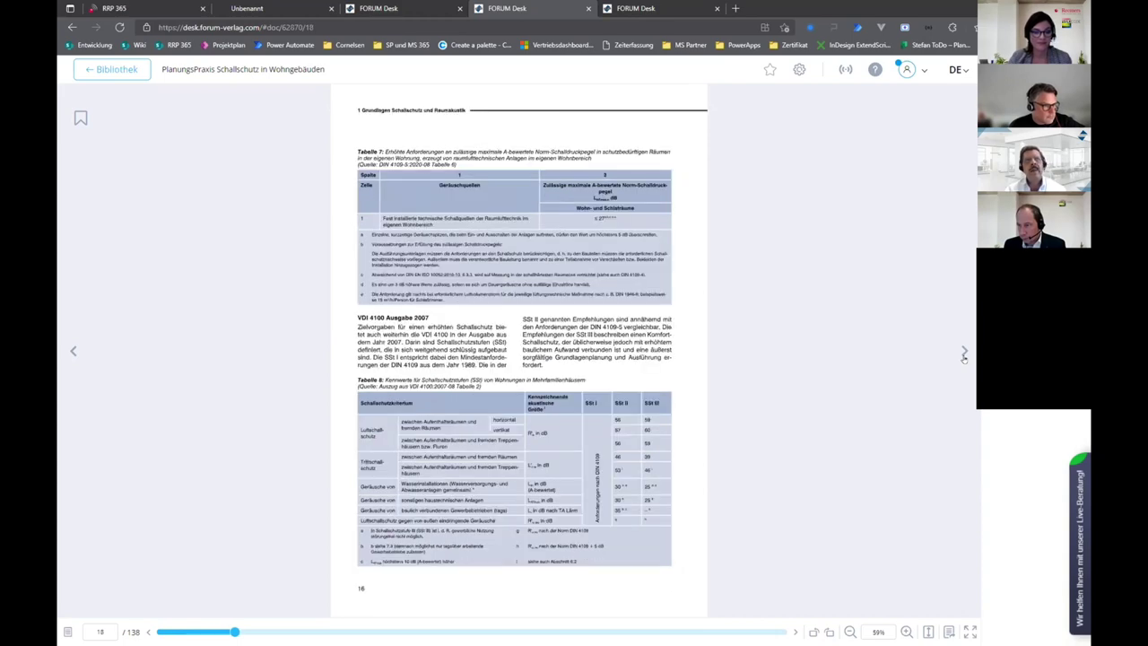
left_click(963, 356)
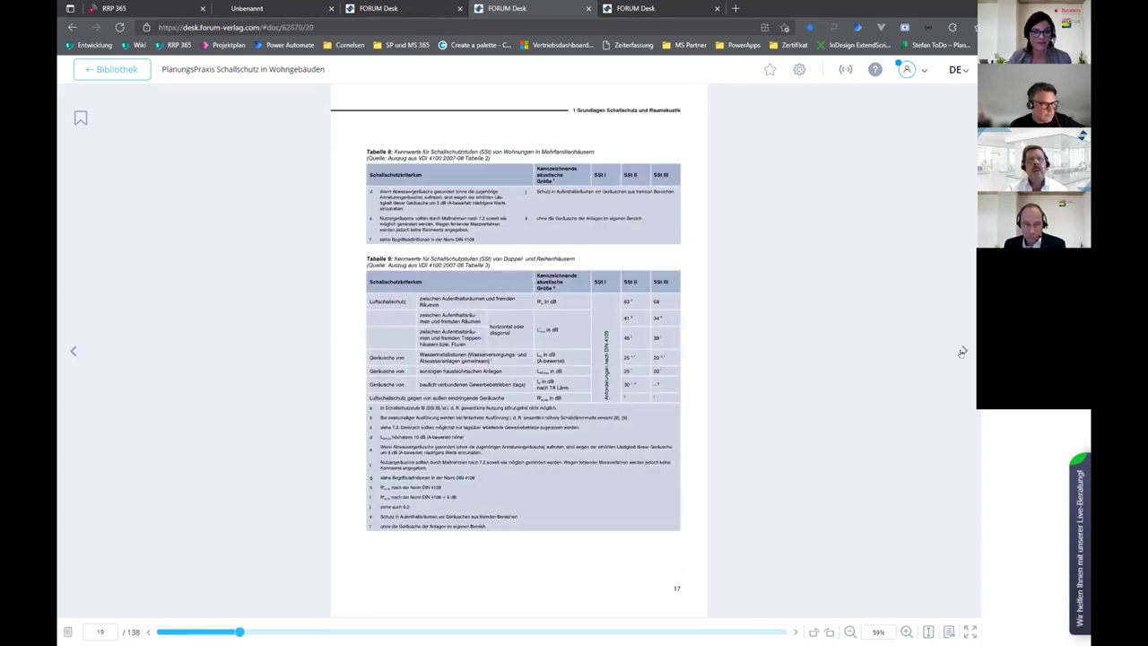
left_click(962, 352)
left_click(962, 353)
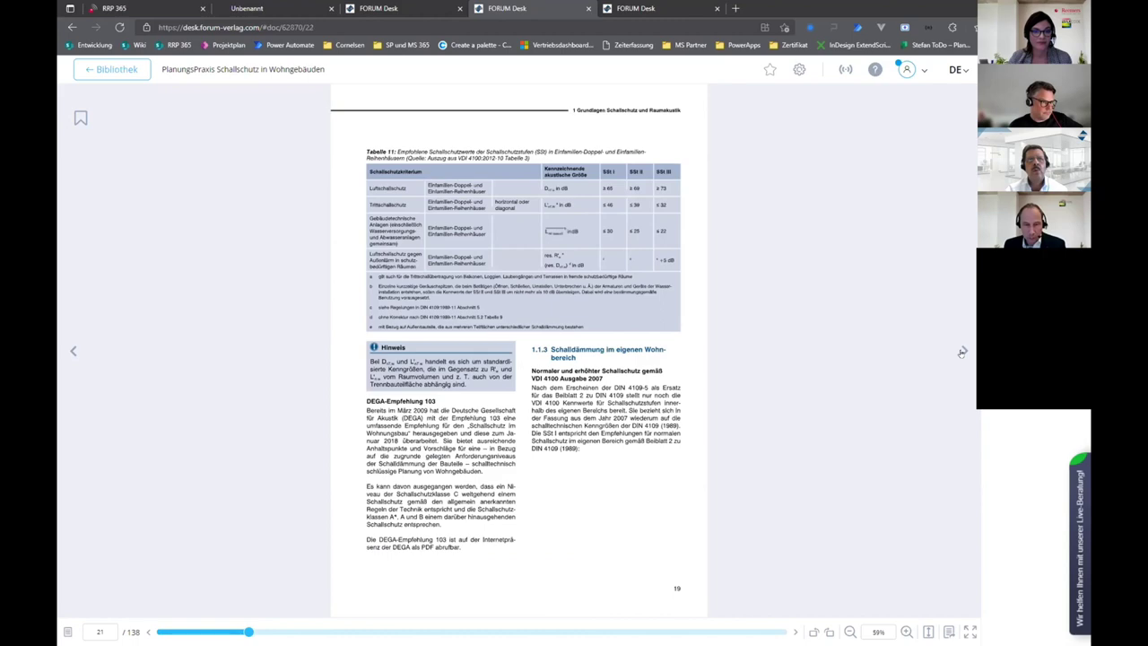
left_click(963, 352)
left_click(963, 353)
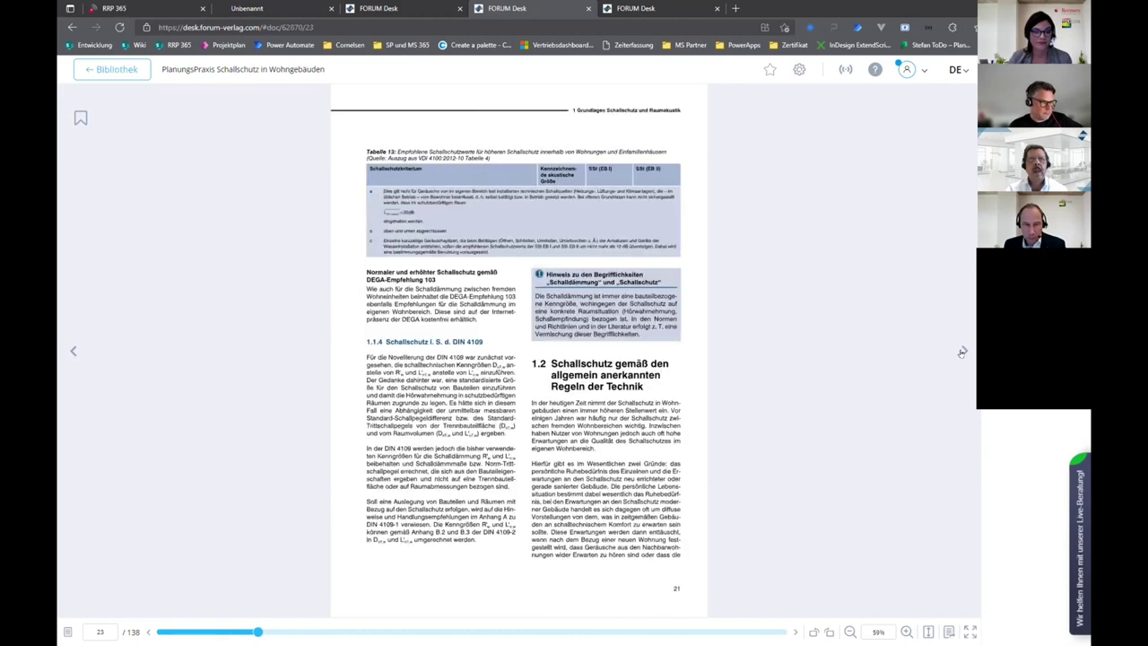
left_click(963, 353)
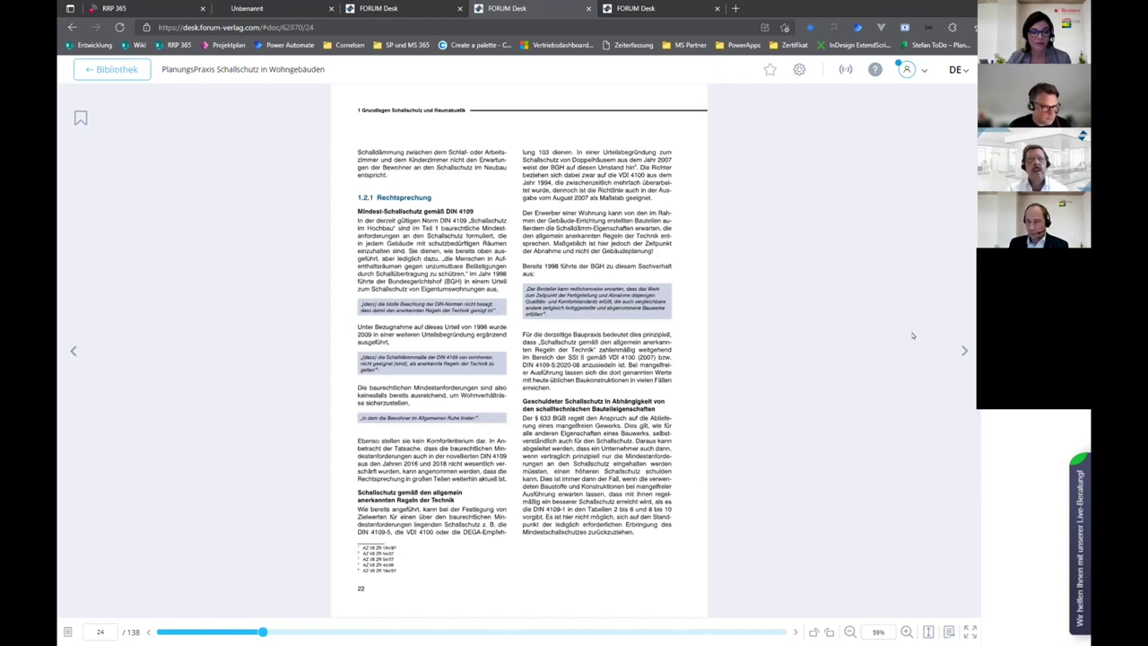
In the media library of Bauverträge und Baubriefe, browse Arbeitshilfen to the VOB contractor termination letters and preview Kündigung wegen Annahmeverzugs nach § 9 VOB/B
key("ctrl+Tab")
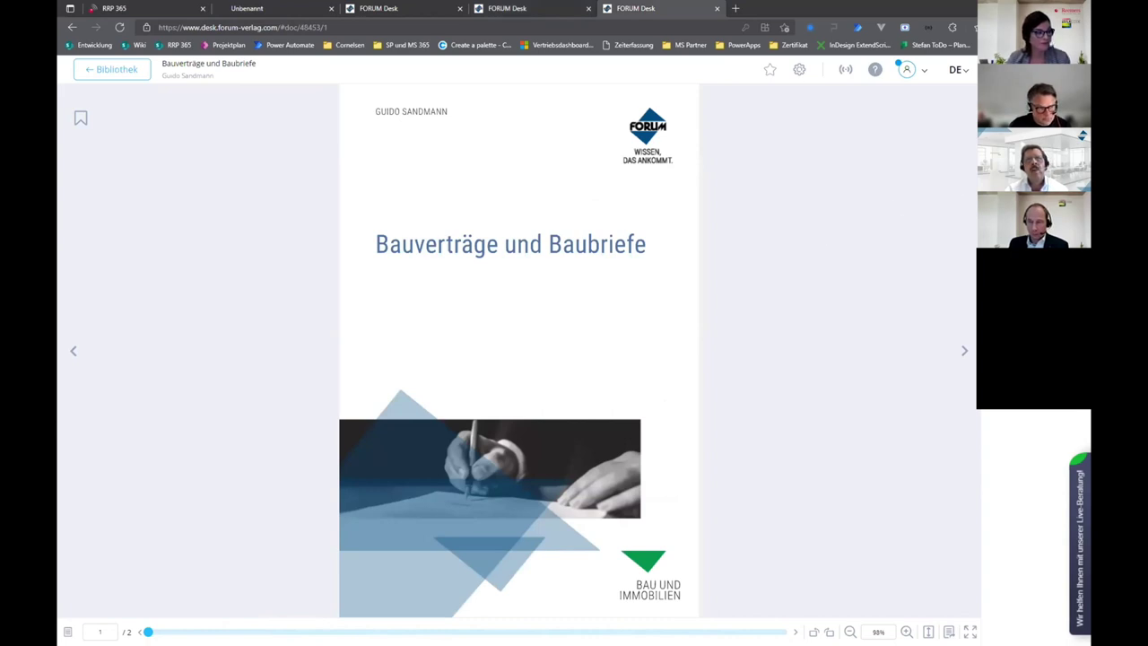
left_click(795, 396)
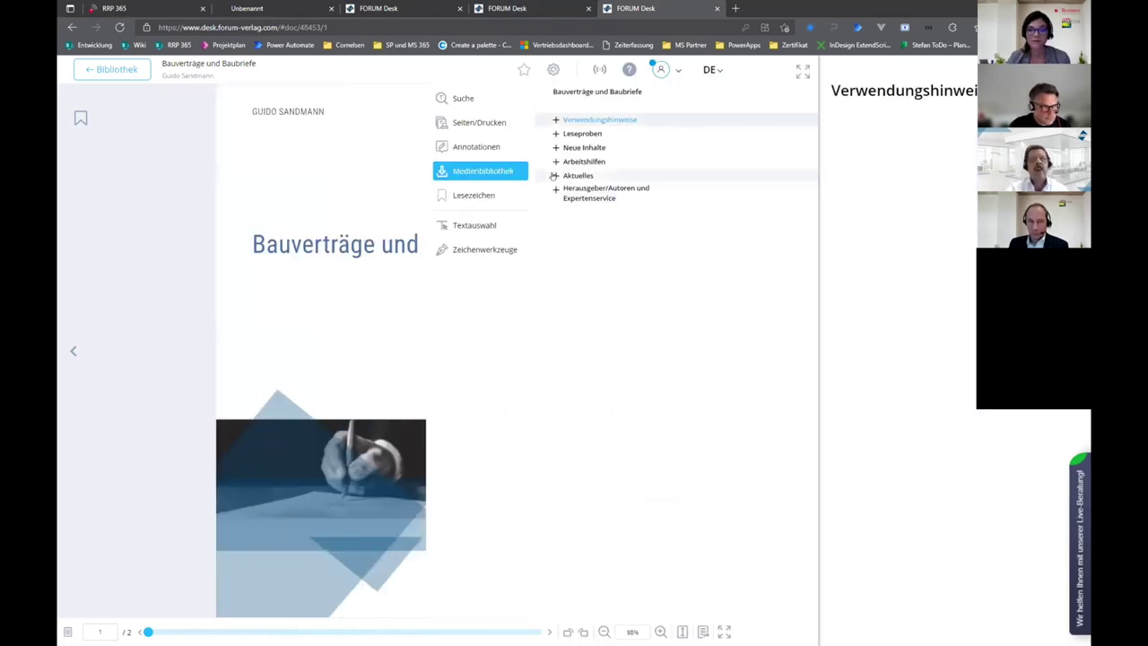
left_click(555, 162)
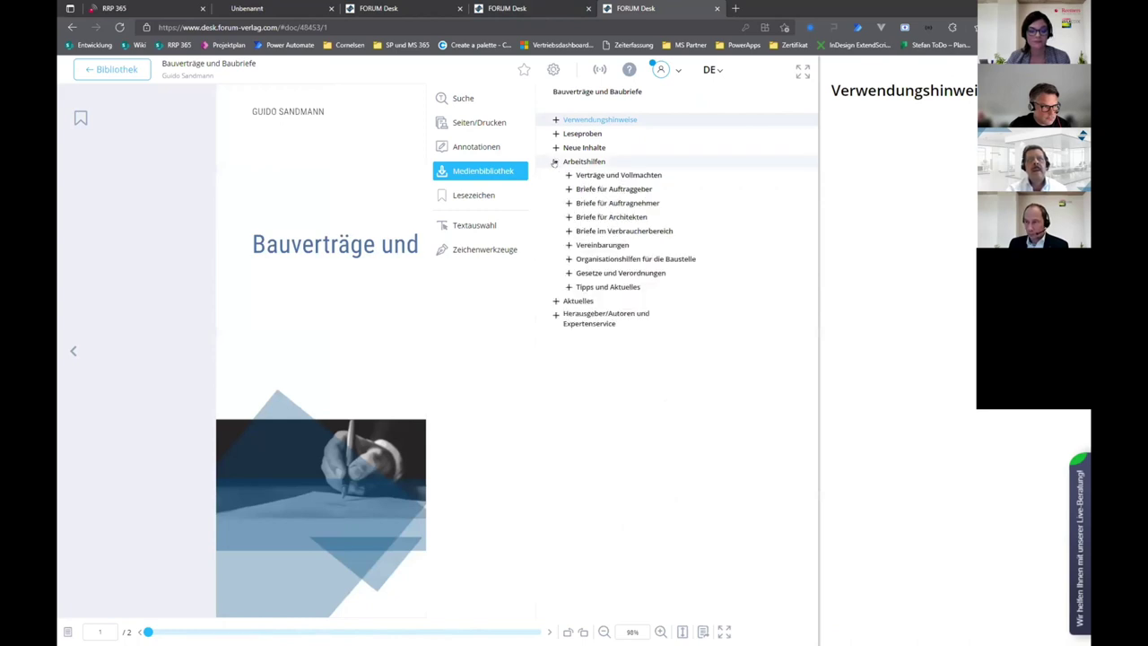
left_click(567, 203)
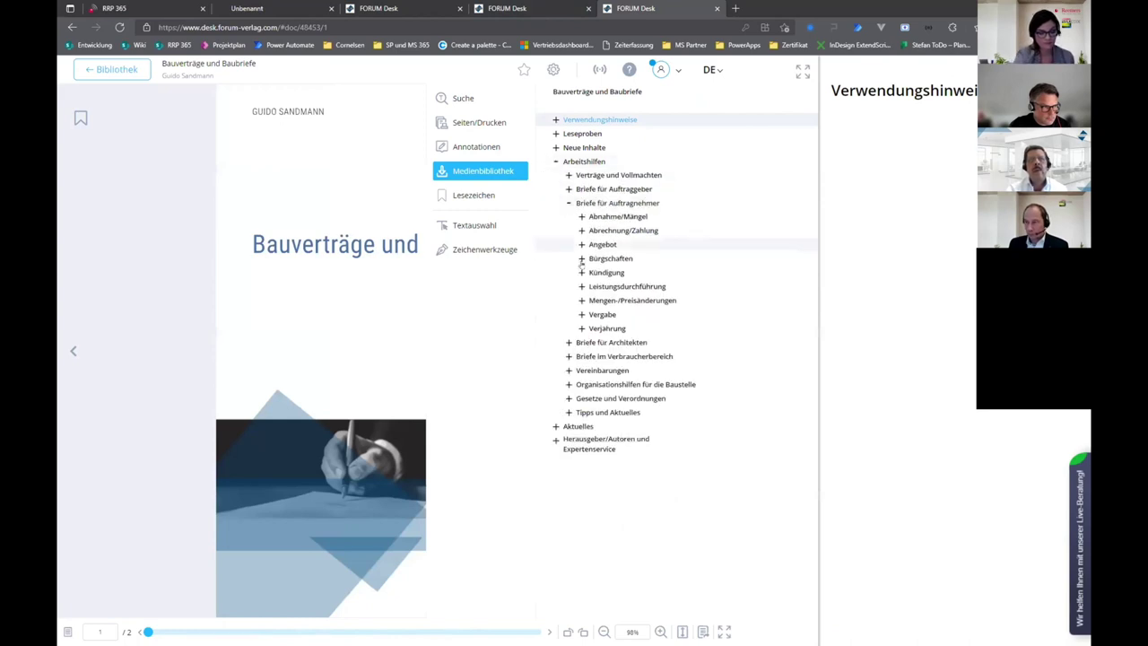
left_click(580, 273)
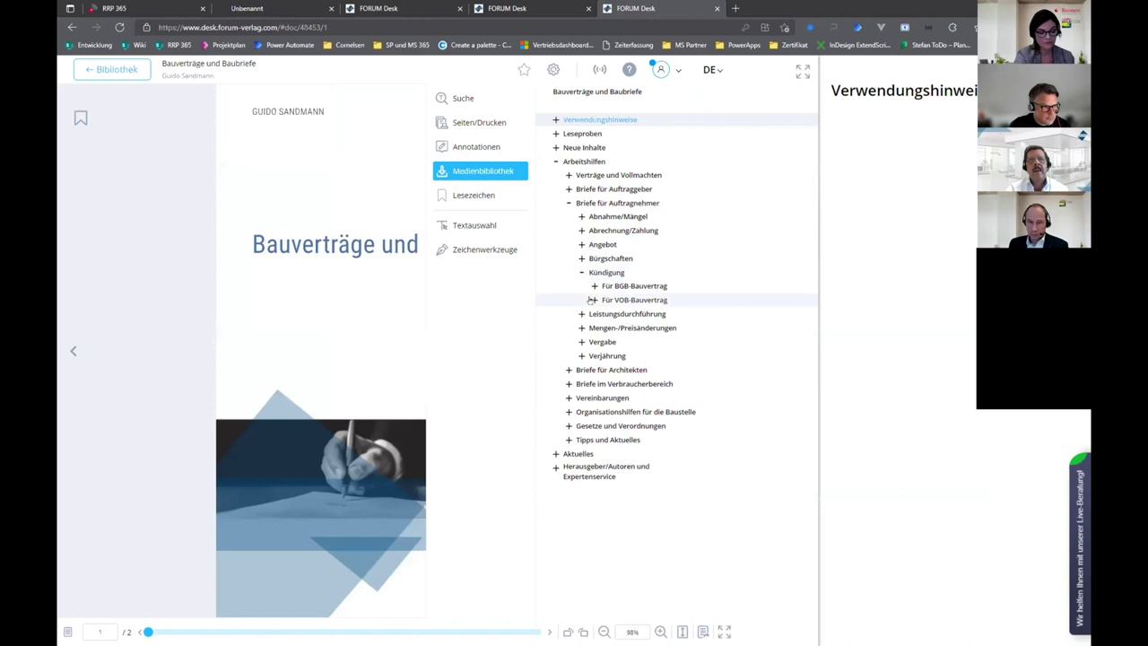
left_click(594, 300)
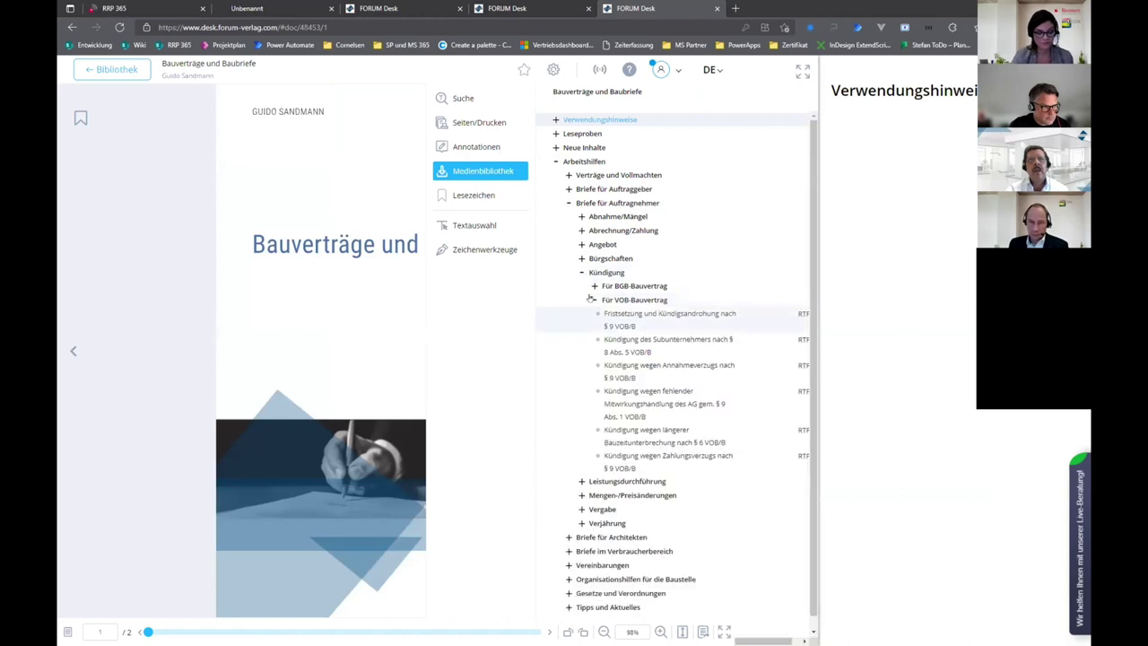
left_click(640, 370)
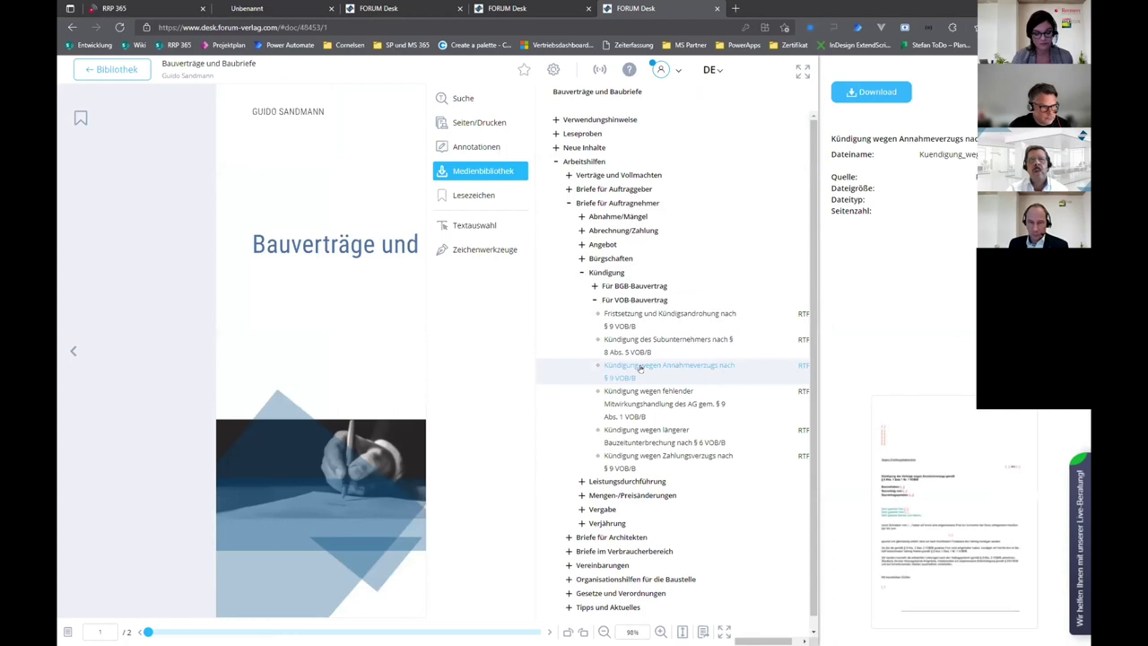
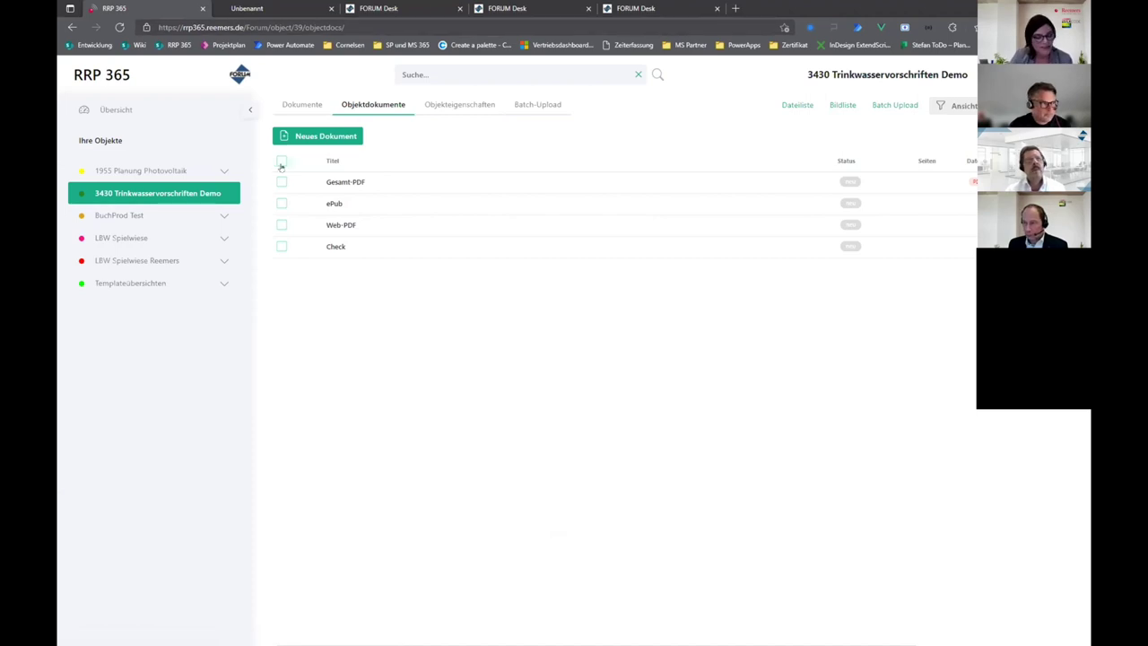
Open document 3.1 Fassaden under Kapitel 3 in RRP 365 and open 03_Fassaden.docx for editing in desktop Word
left_click(297, 104)
left_click(314, 383)
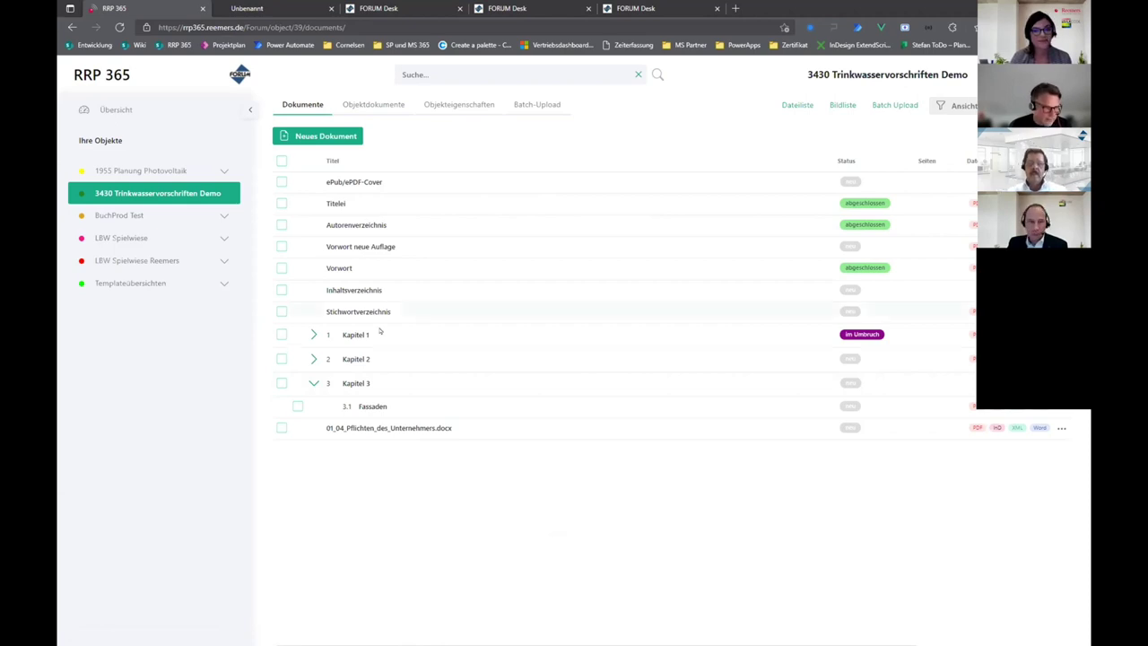
left_click(450, 411)
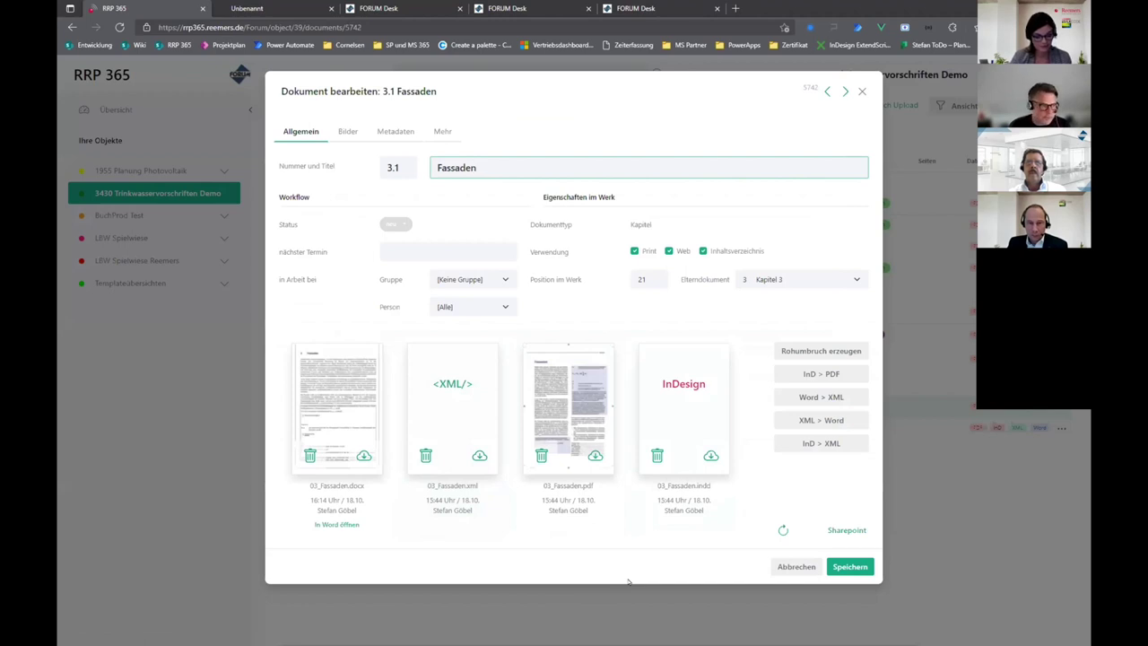
left_click(334, 525)
left_click(609, 110)
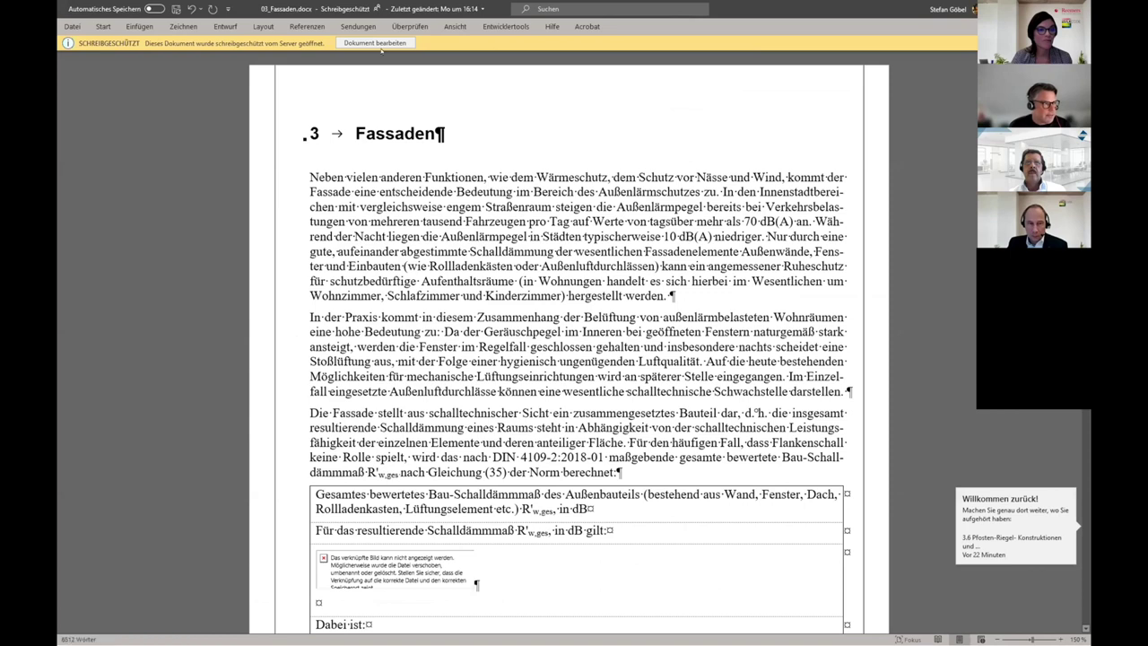
left_click(374, 42)
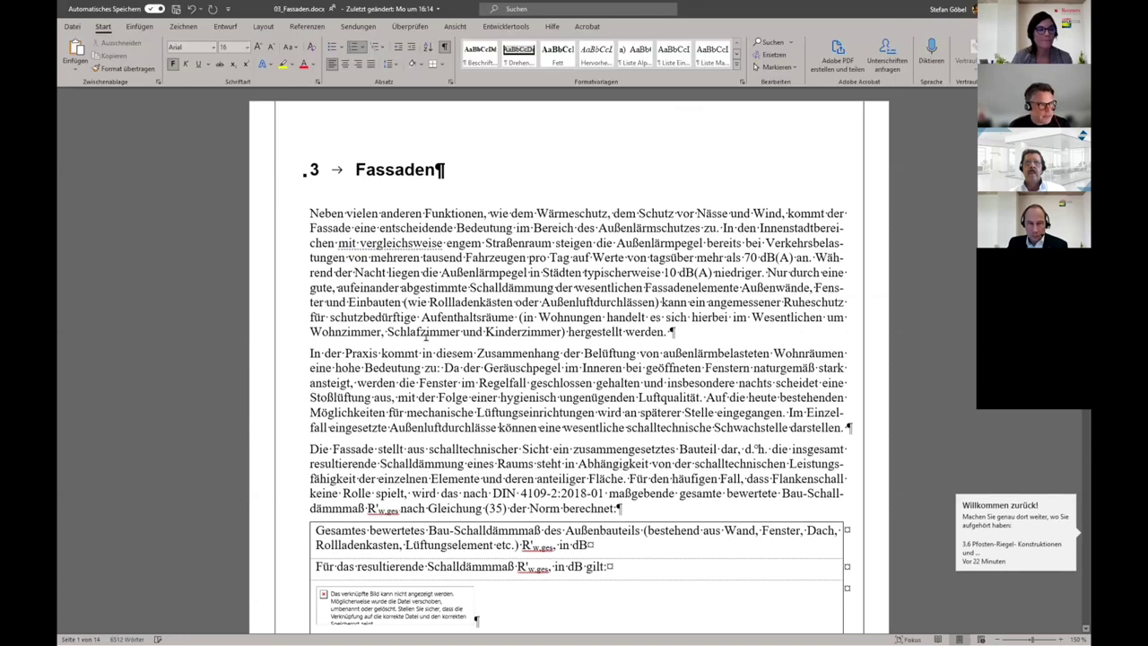
left_click(485, 272)
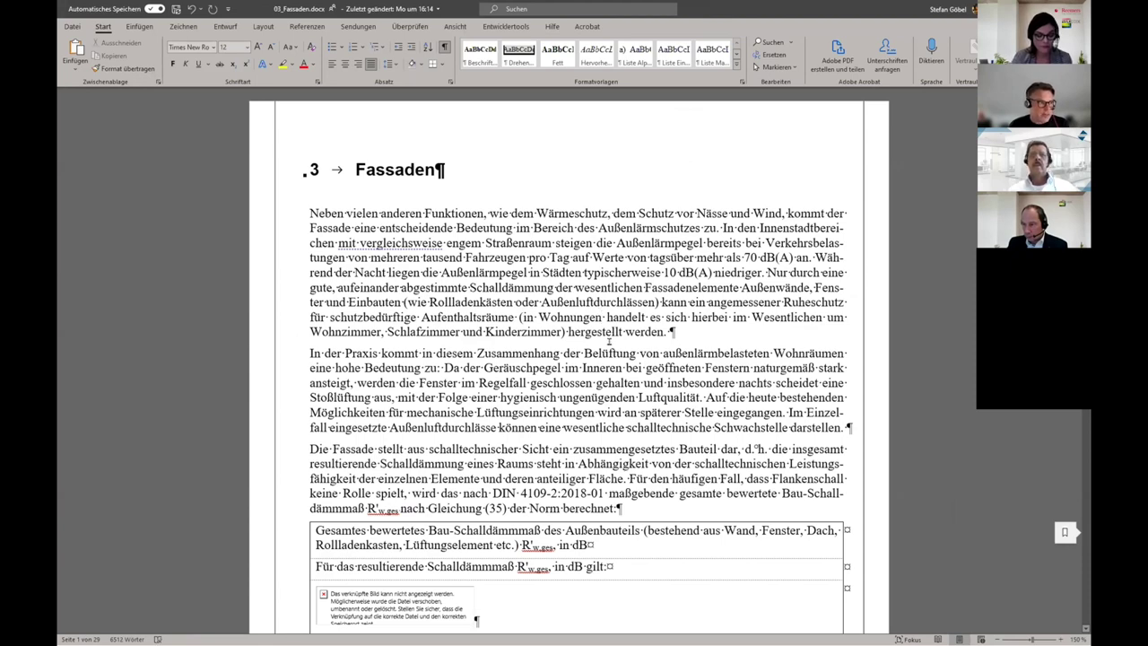
Return to the Fassaden document details in RRP 365 and open 03_Fassaden.docx in Word for the web
key("alt+Tab")
key("alt+Tab")
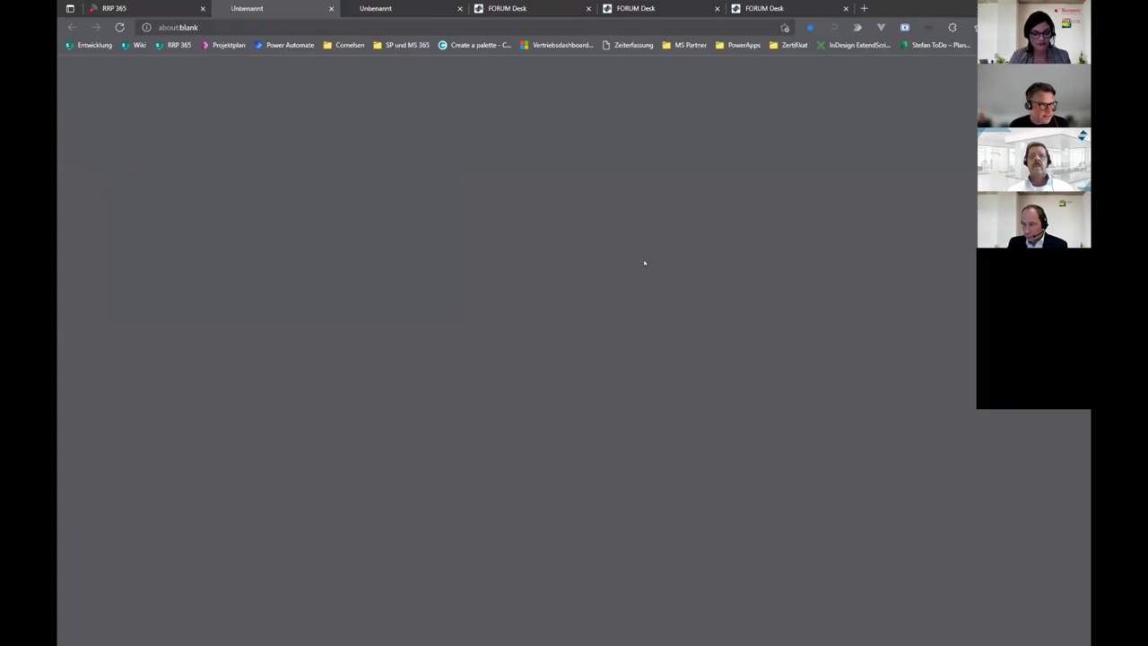
left_click(114, 9)
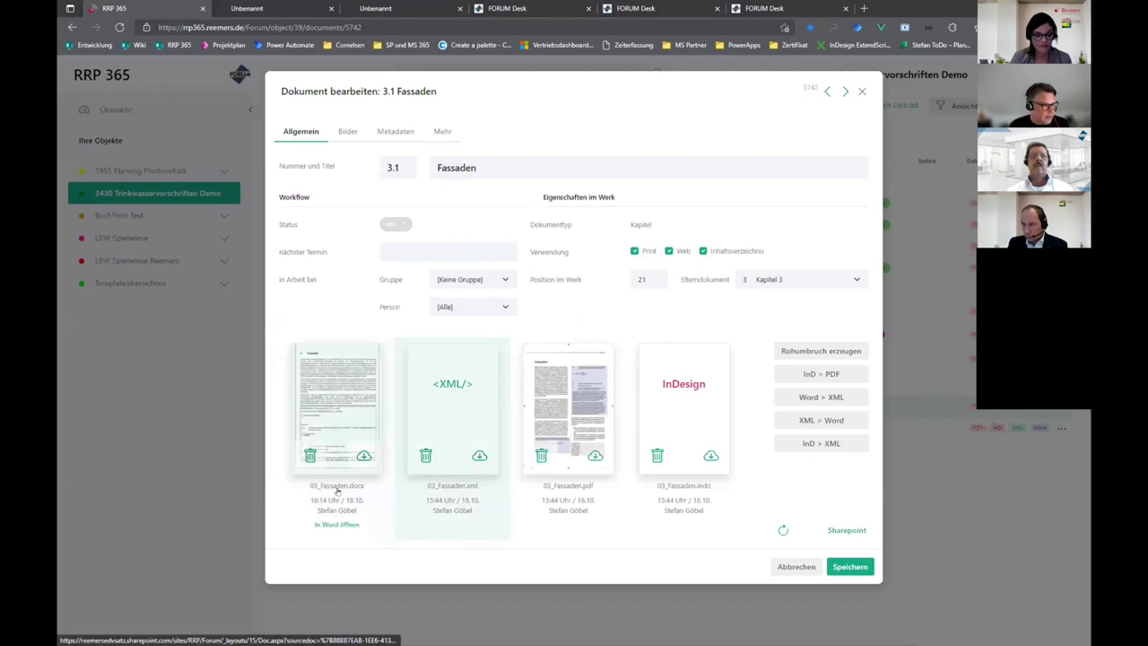
left_click(345, 408)
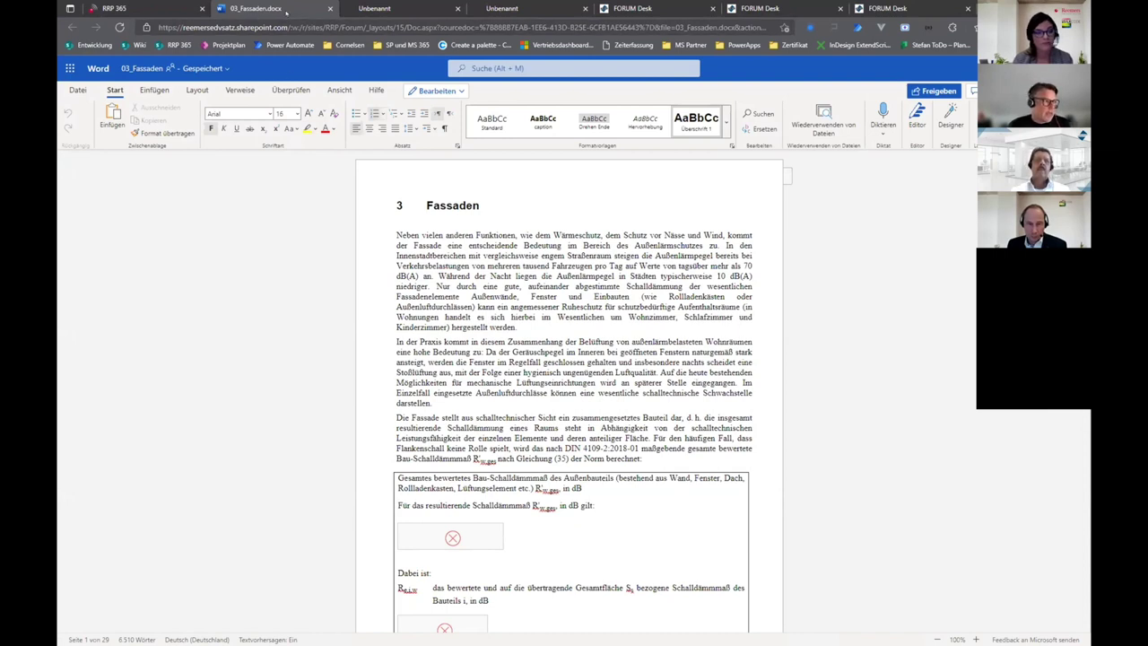
Go back to the Fassaden document details and switch to Microsoft Teams to view the Power Automate chat
key("ctrl+shift+Tab")
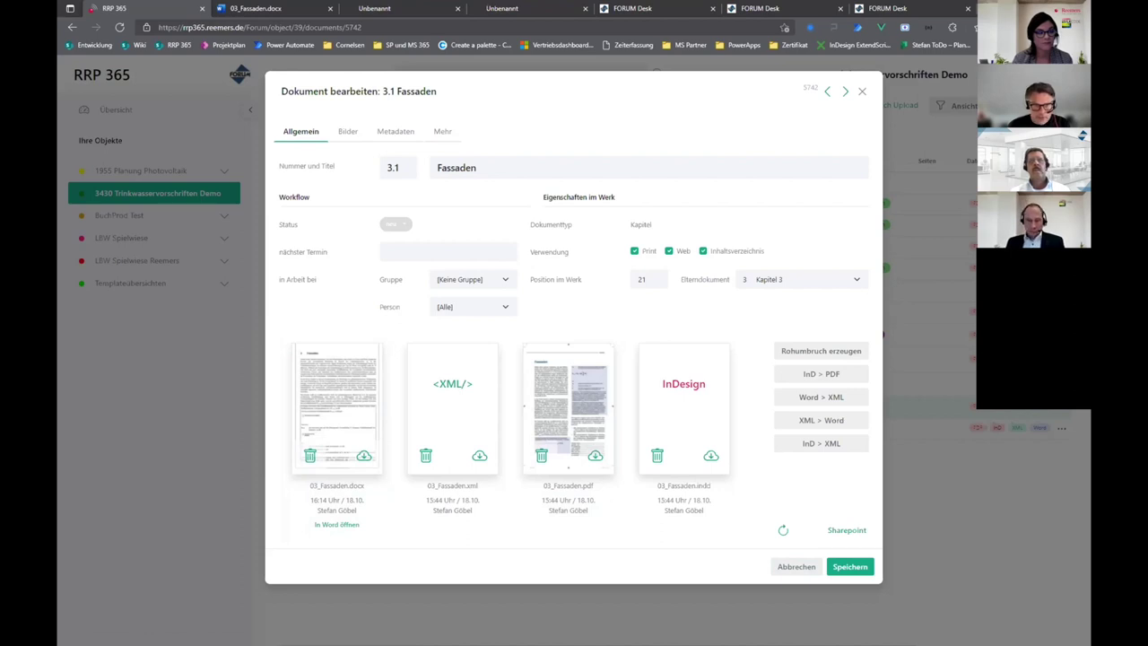
key("alt+Tab")
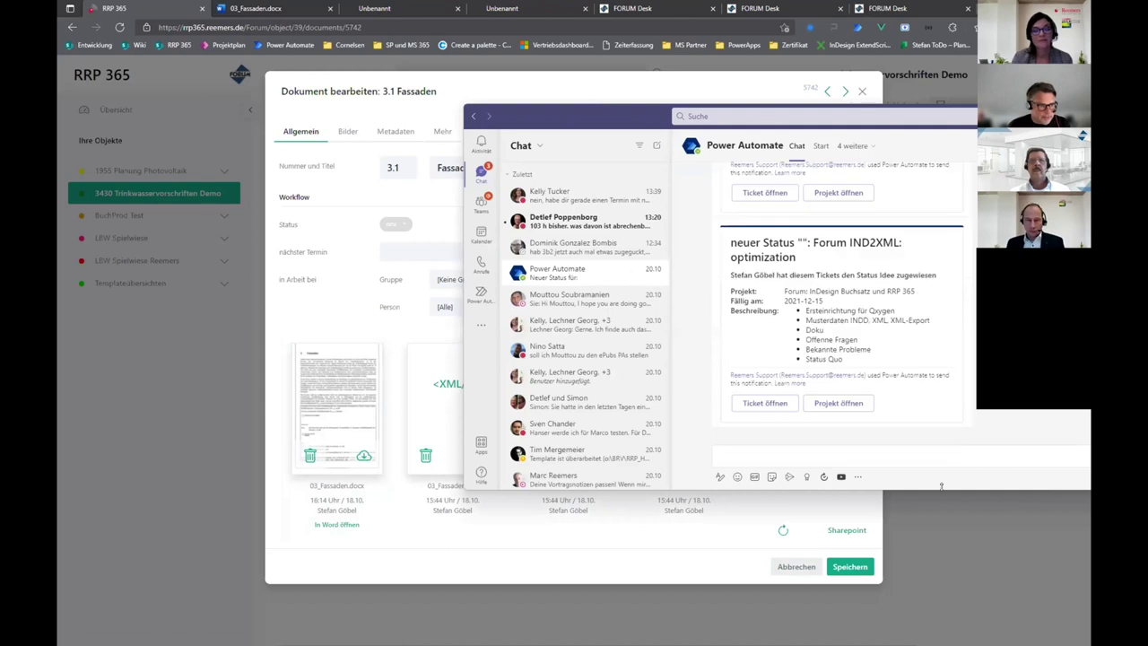
Make the Teams window taller to view more Power Automate notifications, and return to RRP 365, closing the Fassaden document details
left_click_drag(941, 486, 942, 606)
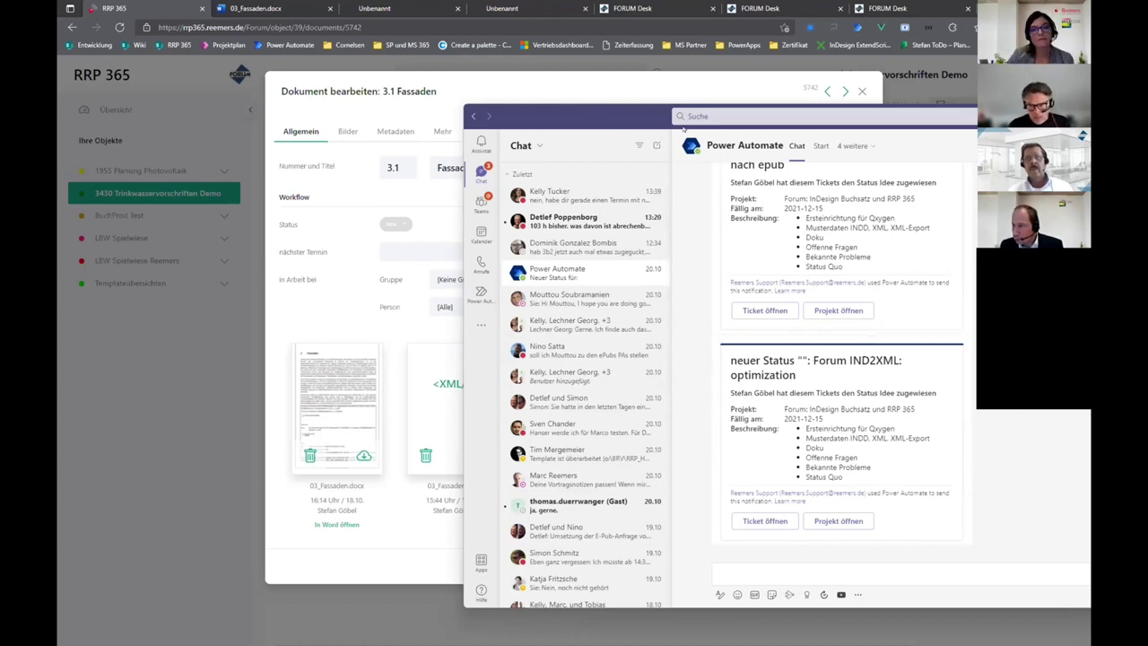
key("alt+Tab")
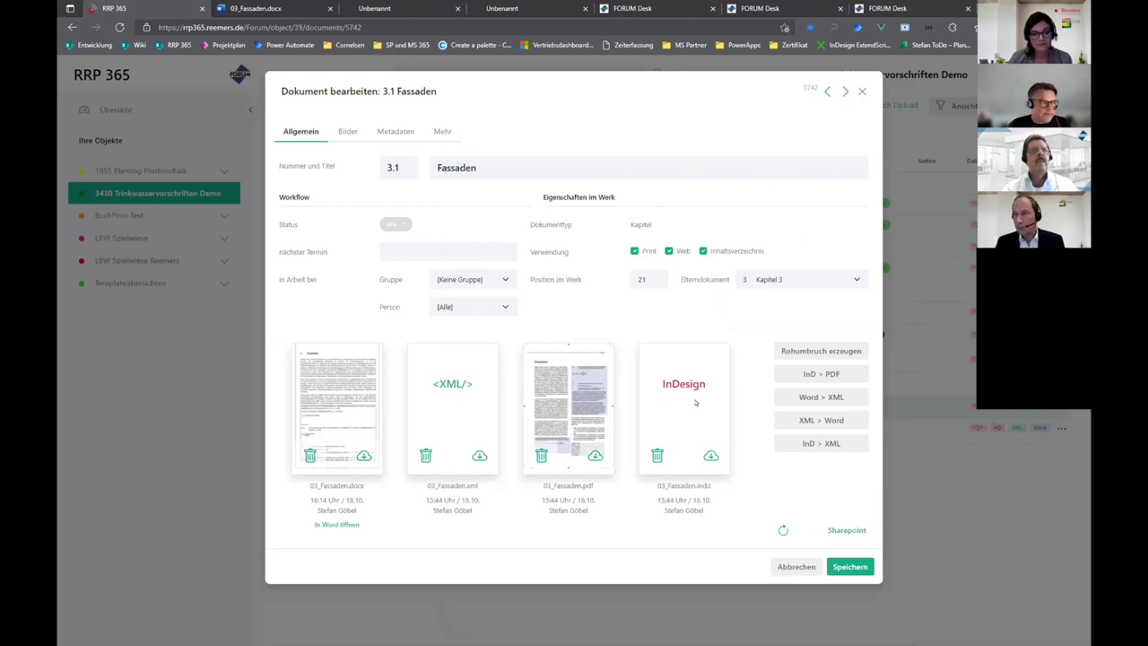
left_click(862, 92)
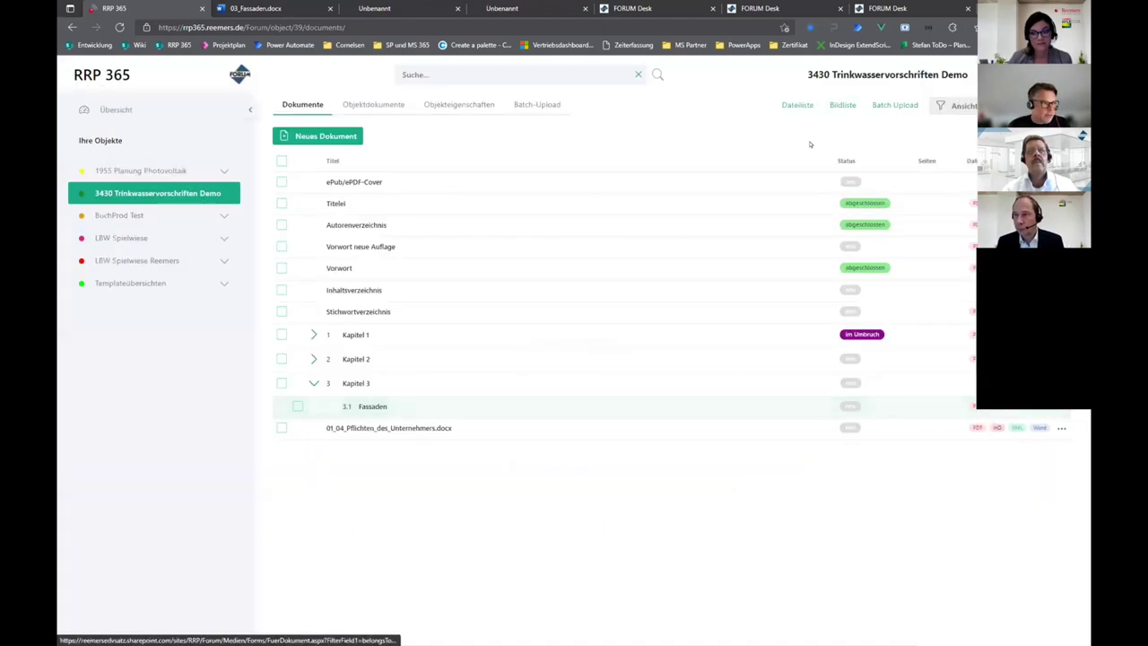
Search for "Anlage" with file contents included in the search, and close the results list after viewing it
left_click(537, 79)
type("Anzeig")
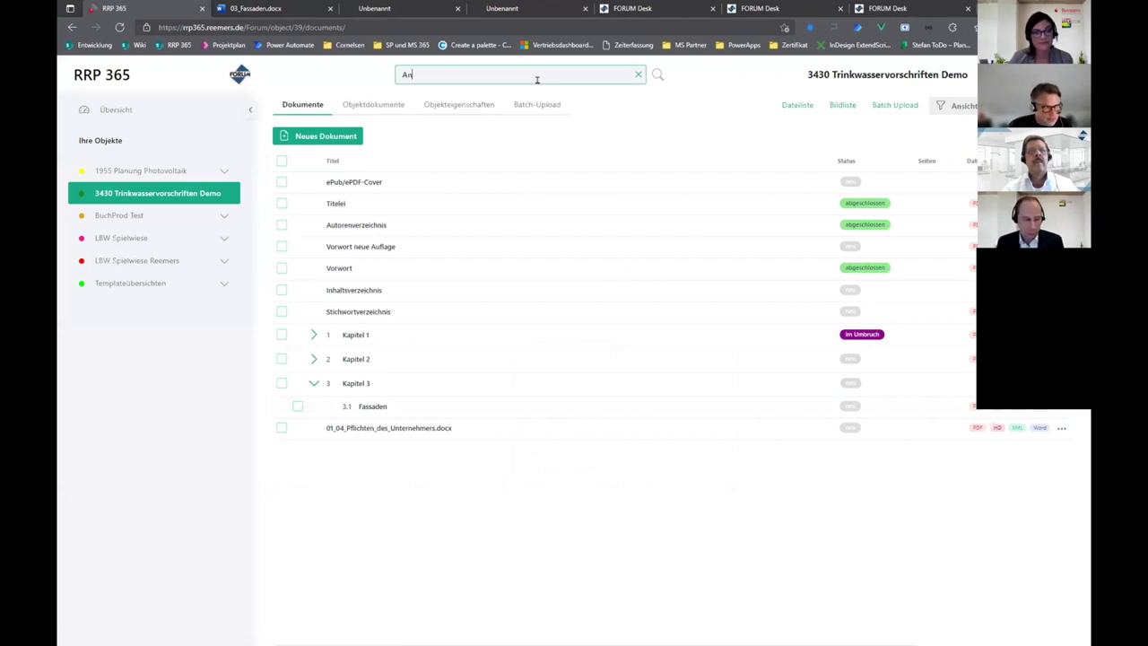
key("BackSpace")
key("BackSpace")
key("BackSpace")
key("BackSpace")
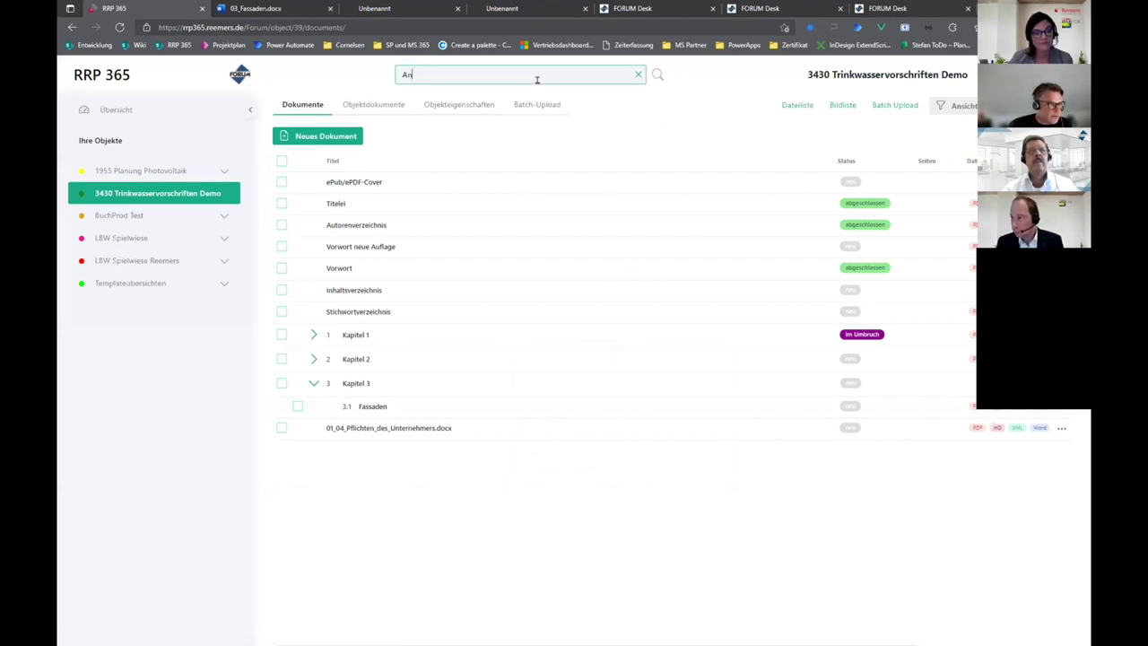
type("lage")
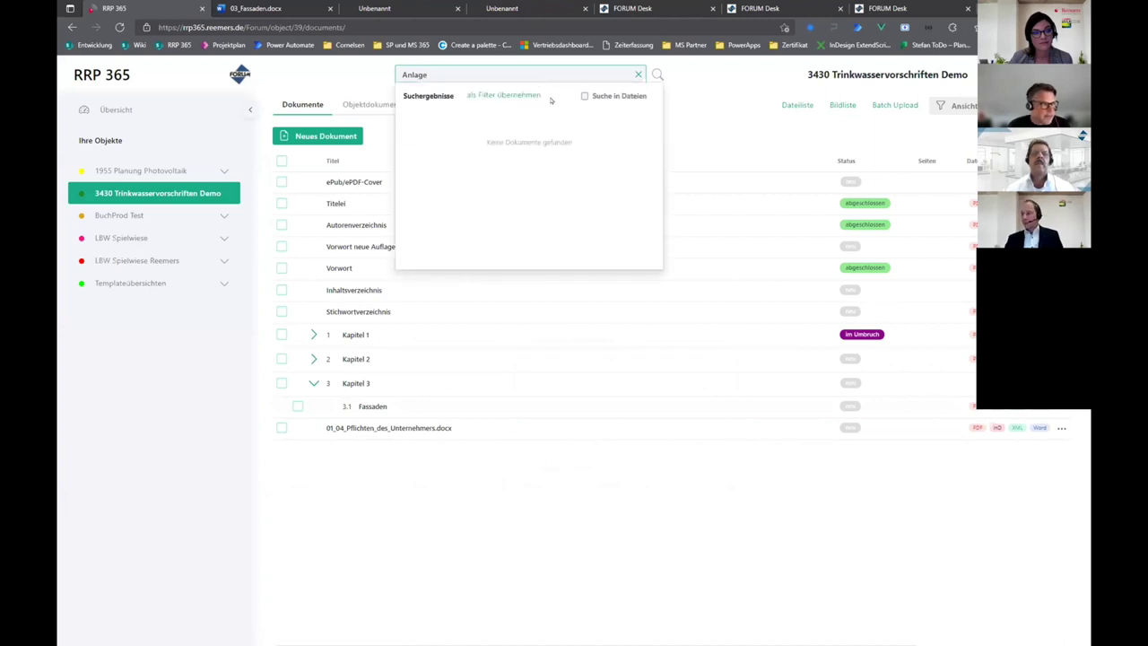
left_click(626, 96)
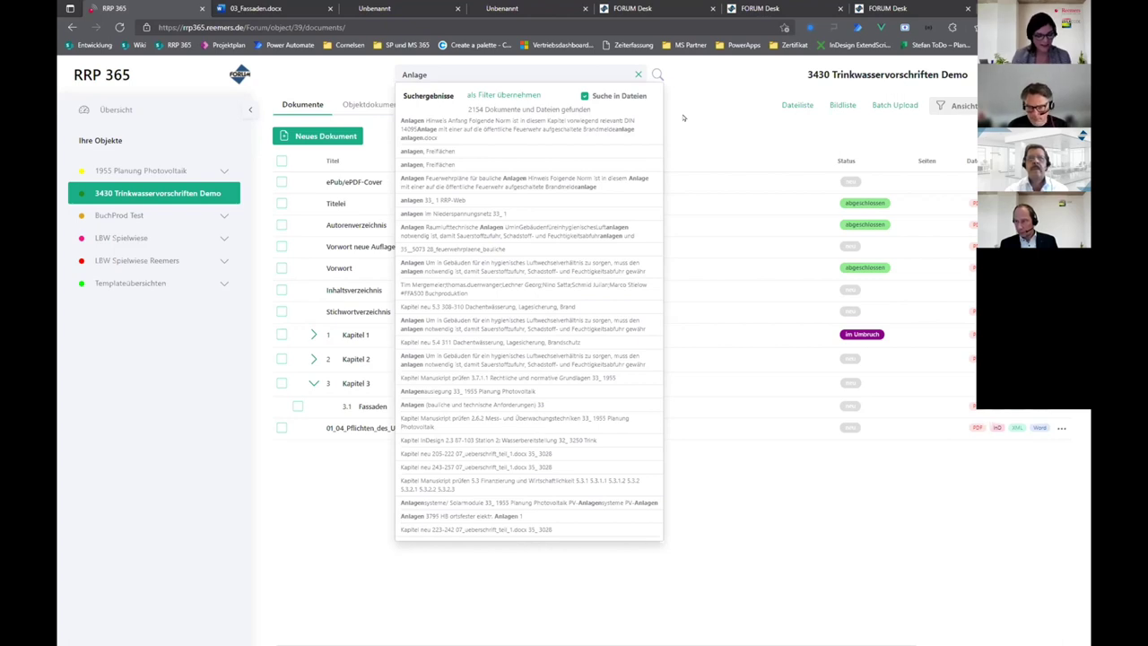
left_click(793, 580)
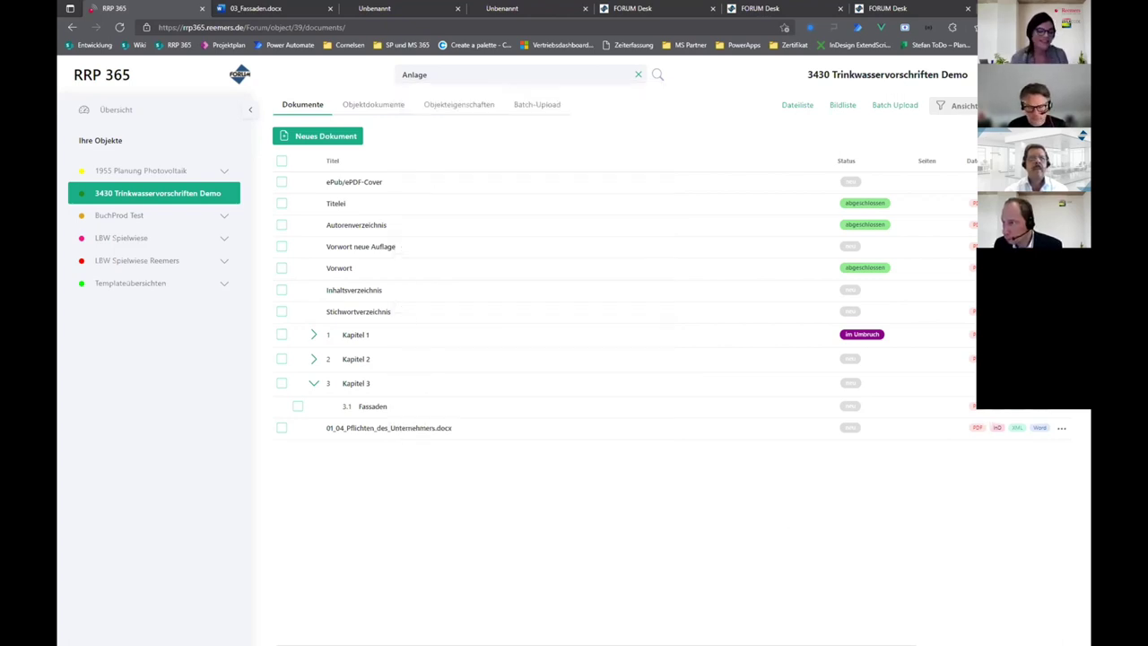